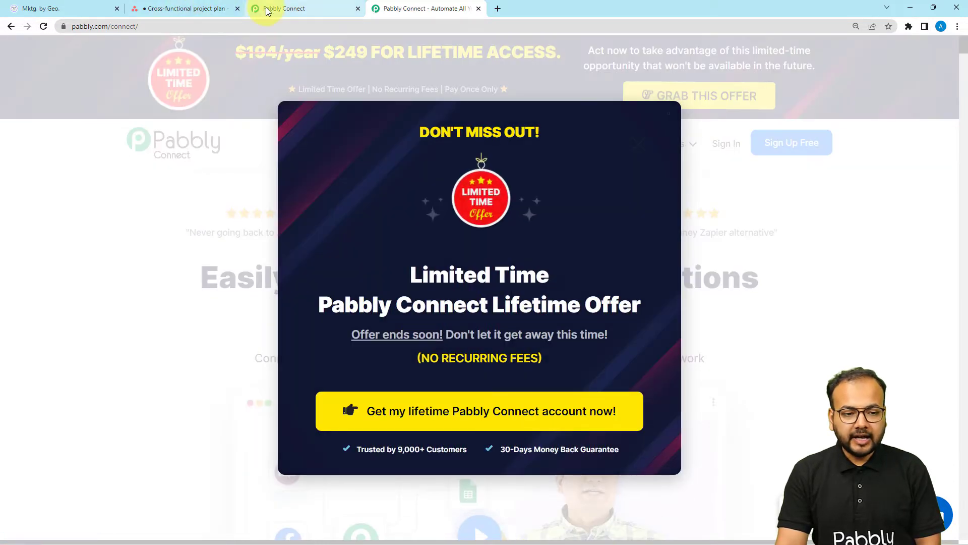
Switch to the Pabbly Connect dashboard and create a workflow named "Create Task in LeadConnector from Asana".
click(256, 8)
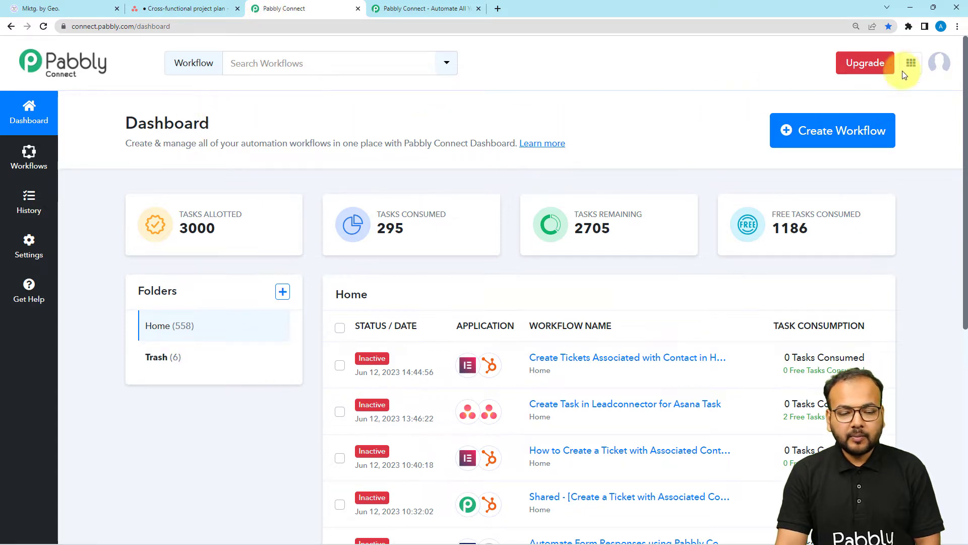
click(859, 141)
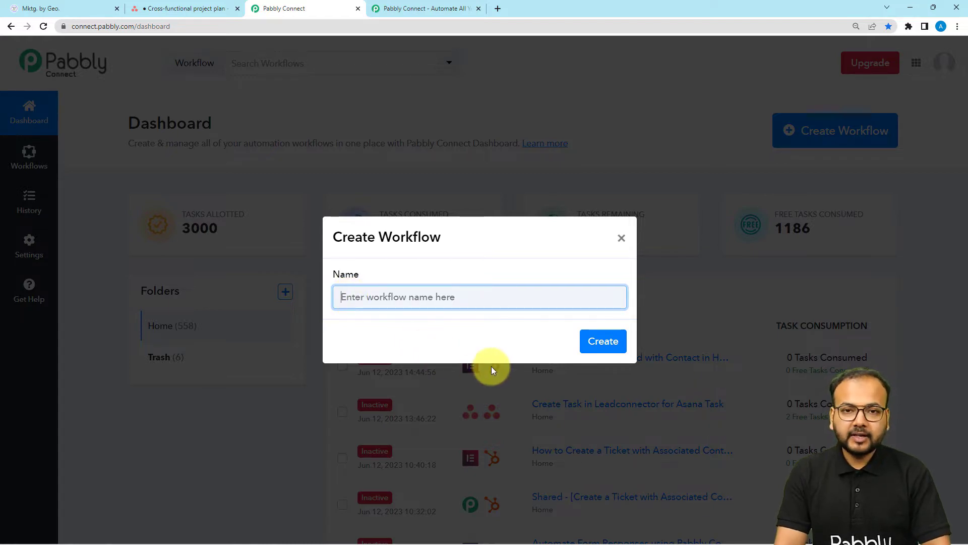
text(Create Task in LeadConnector from Asana)
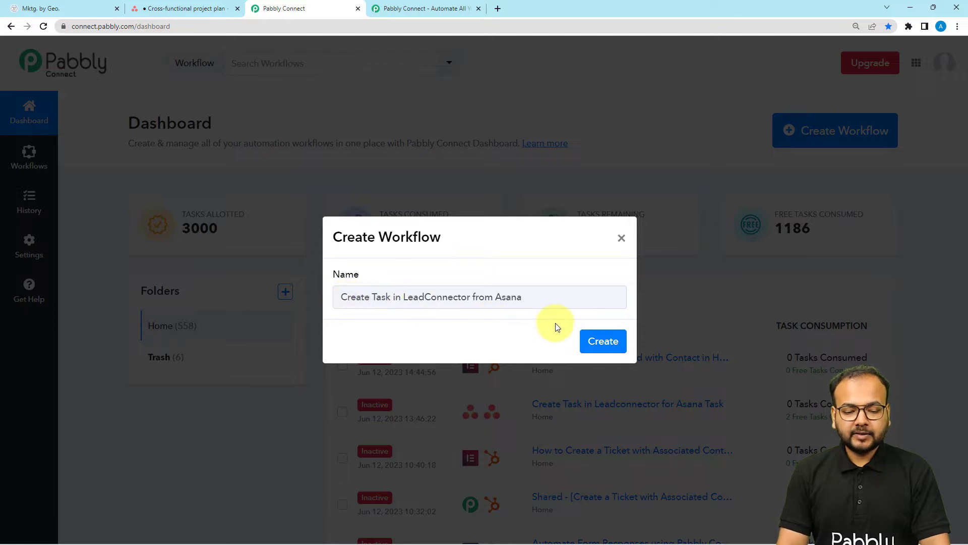
click(596, 356)
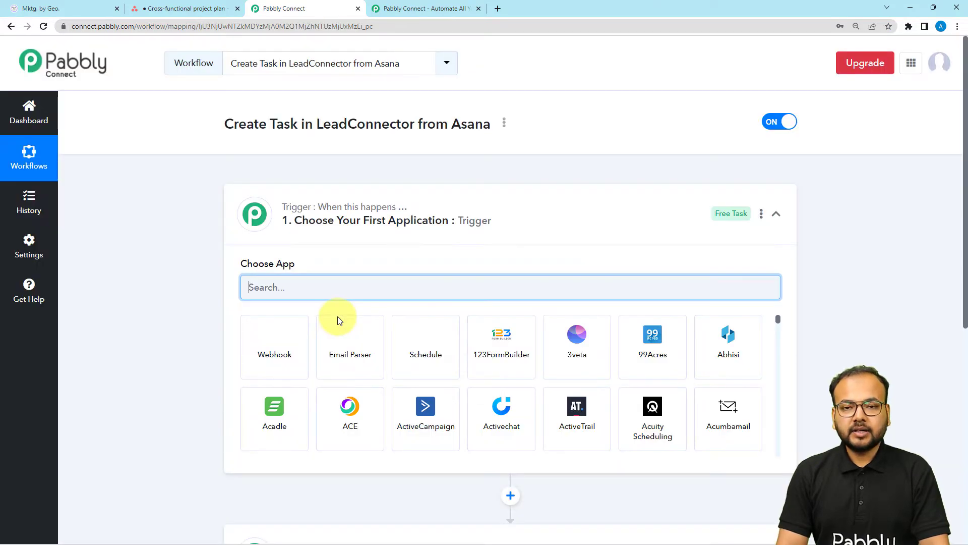
click(370, 214)
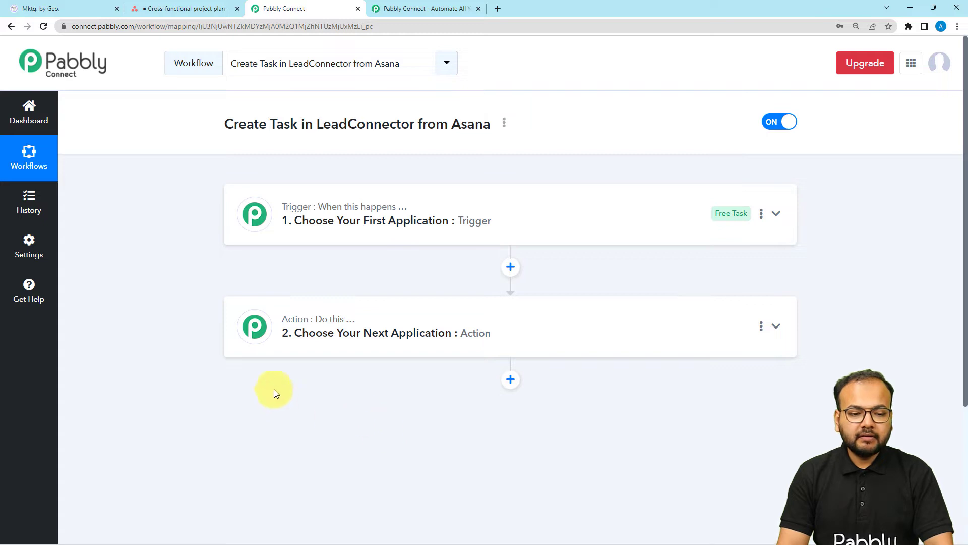
drag(452, 125, 477, 151)
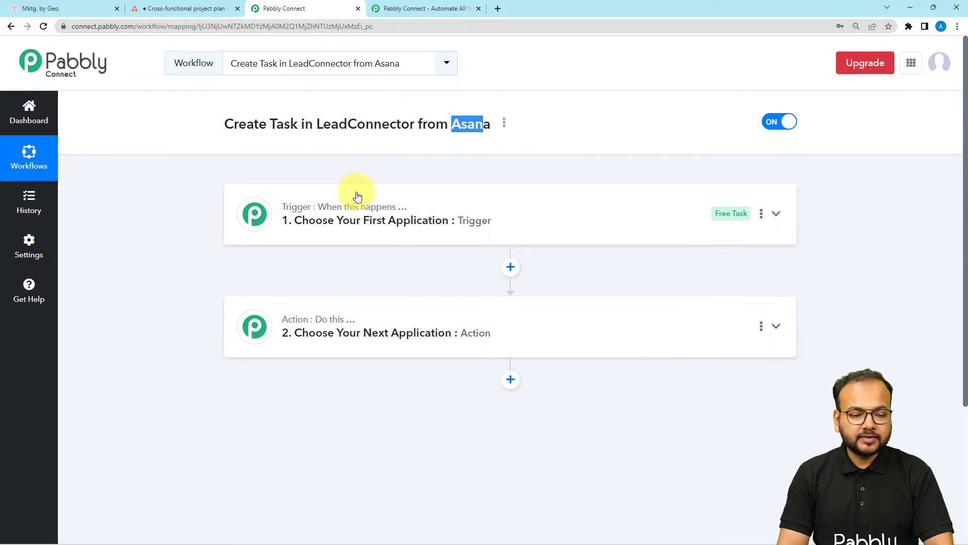
click(353, 222)
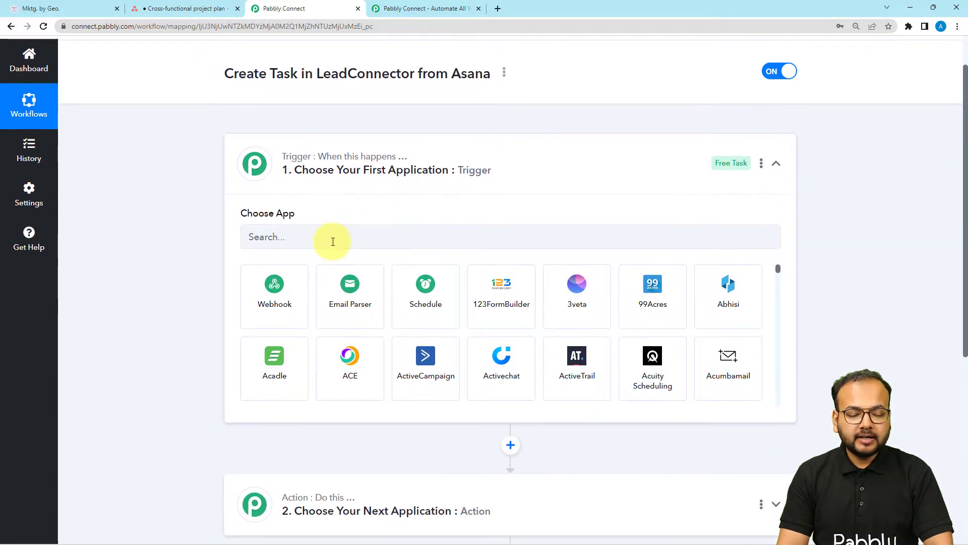
Choose Asana as the trigger application with New Task in Project as the trigger event.
click(333, 241)
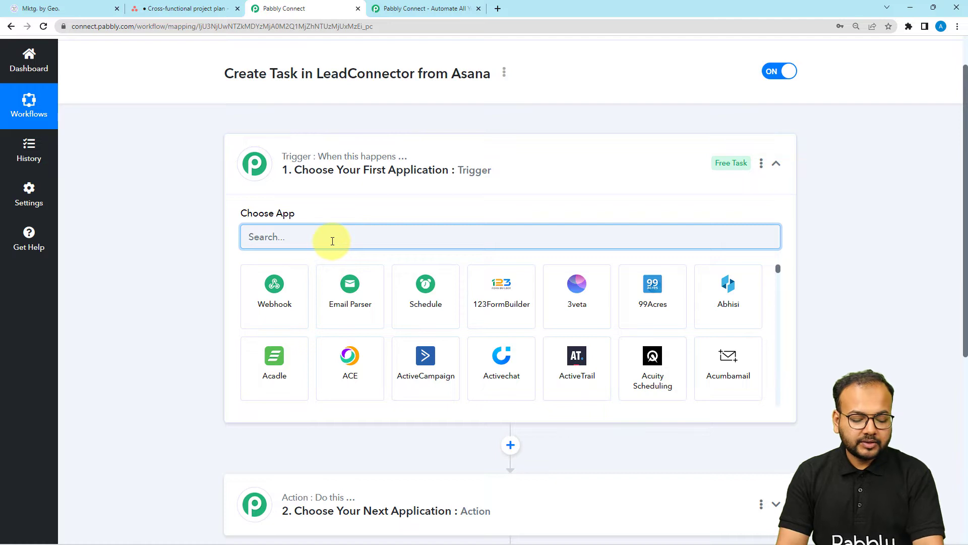
text(asa)
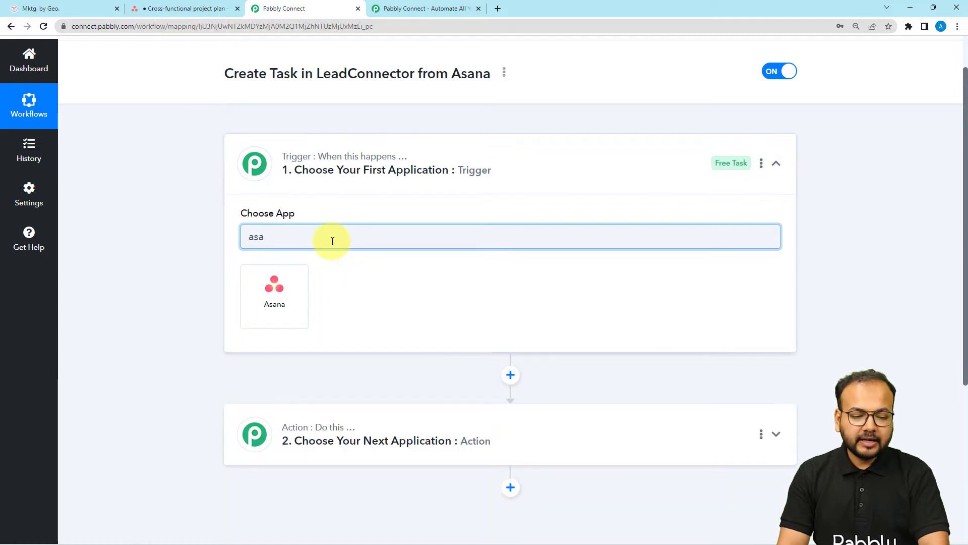
click(275, 285)
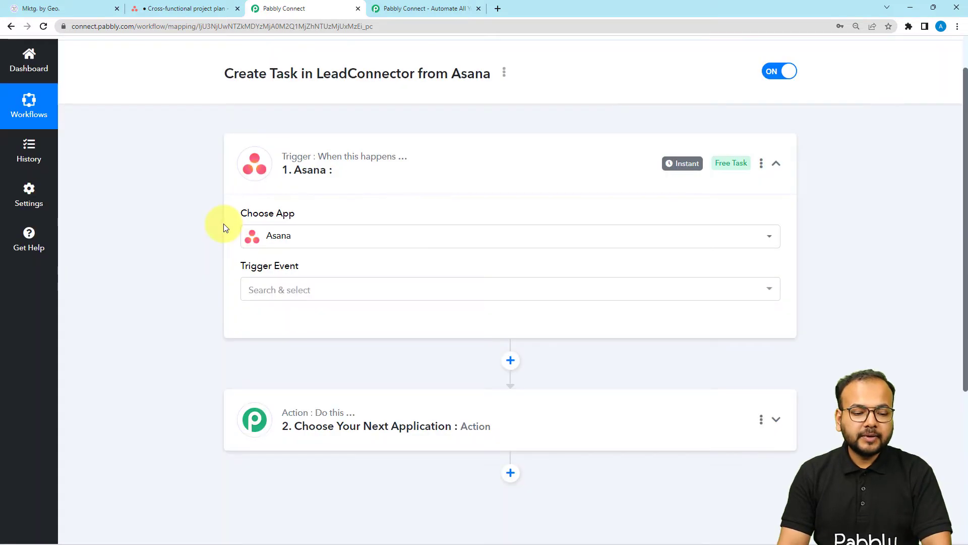
click(260, 197)
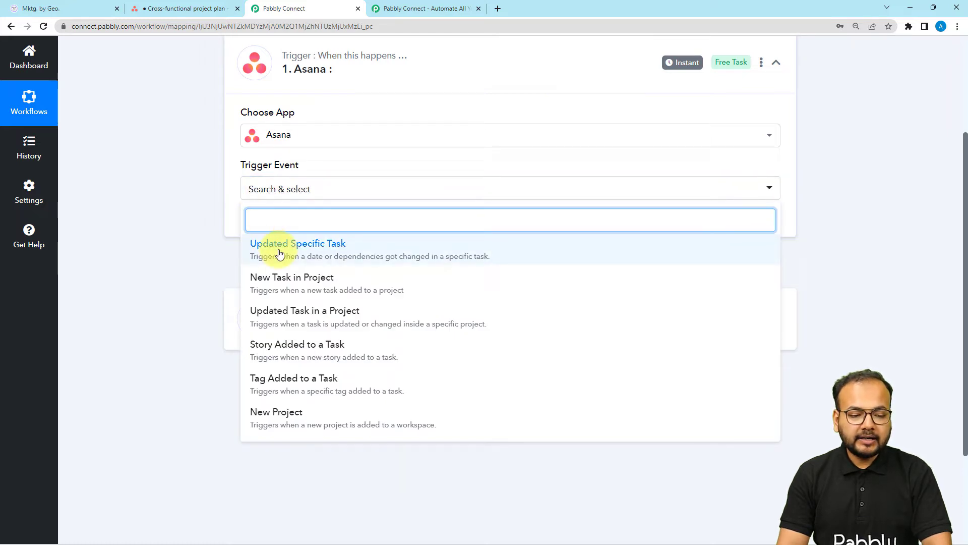
click(284, 285)
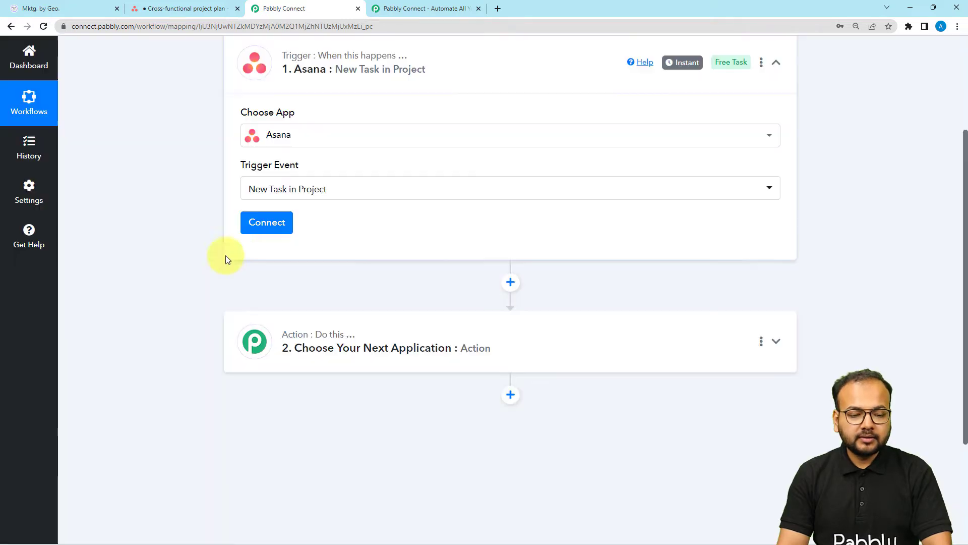
Connect the trigger to Asana by adding and authorizing a new connection.
click(266, 223)
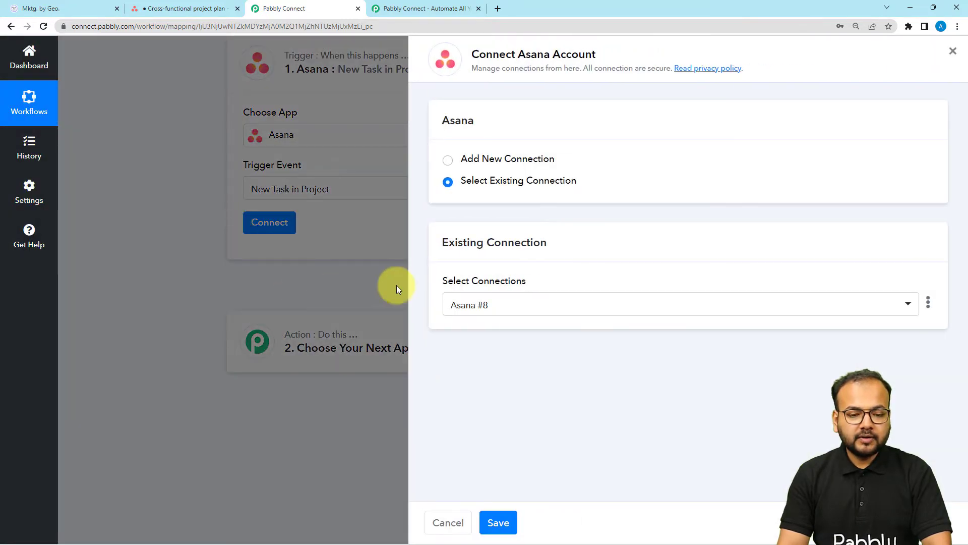
click(449, 161)
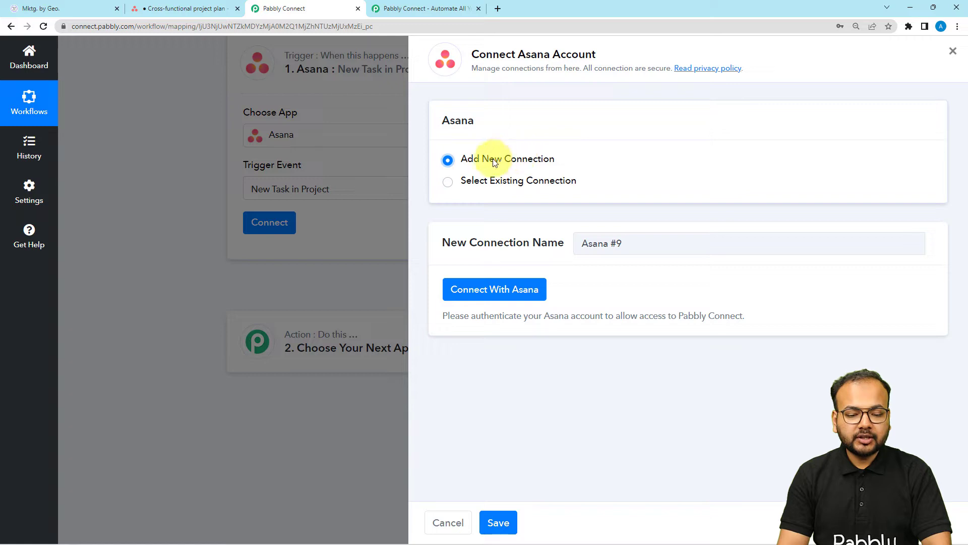
click(497, 295)
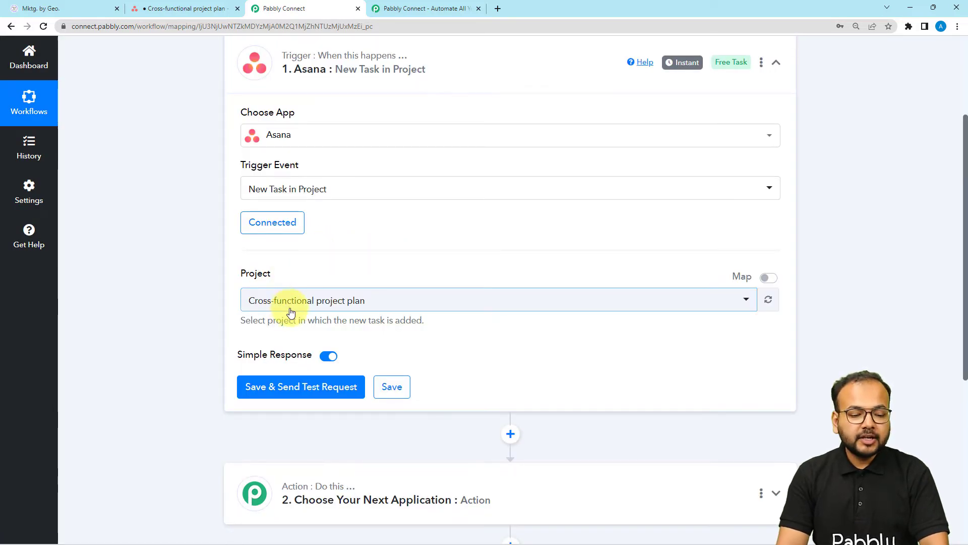
Open the Pabbly Tasks project in Asana, then return to Pabbly Connect and set the trigger's project to Pabbly Tasks.
click(177, 10)
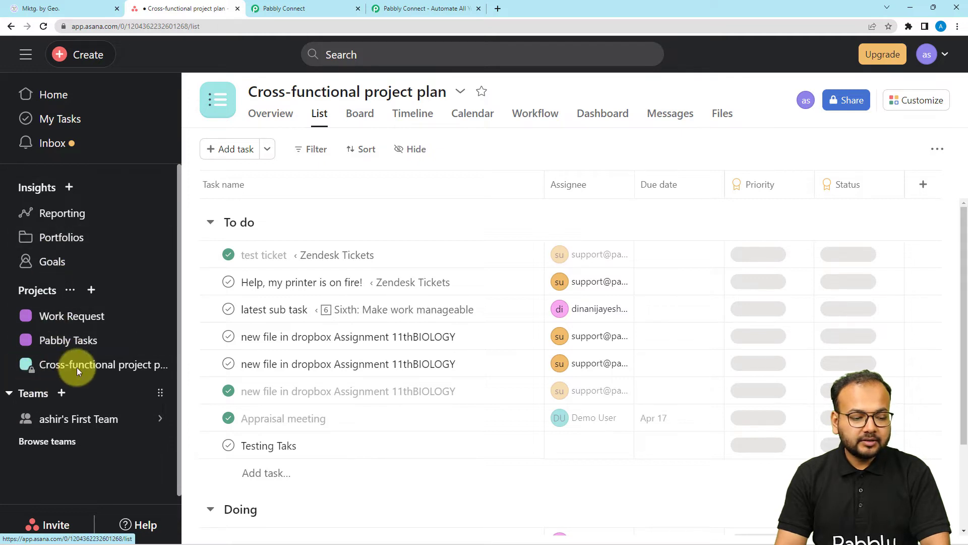
click(47, 339)
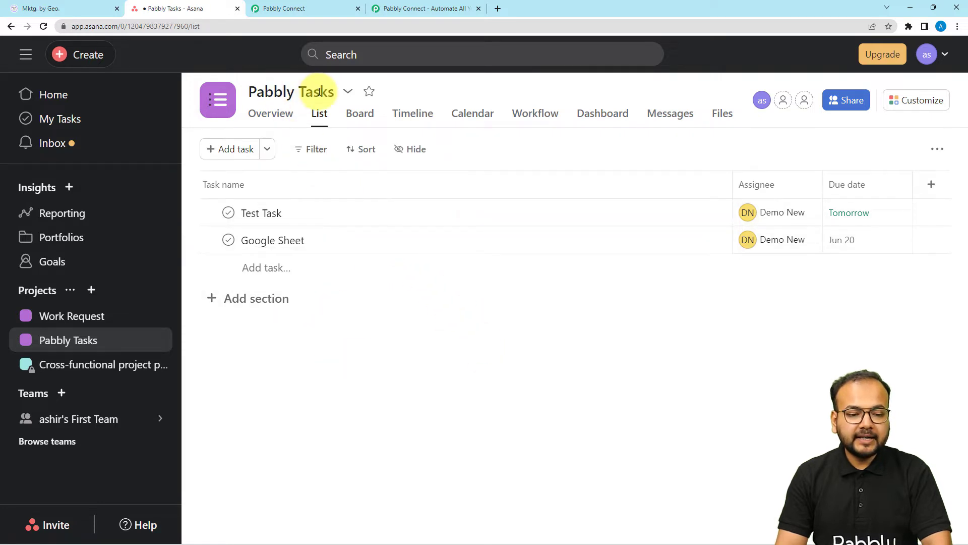
click(328, 8)
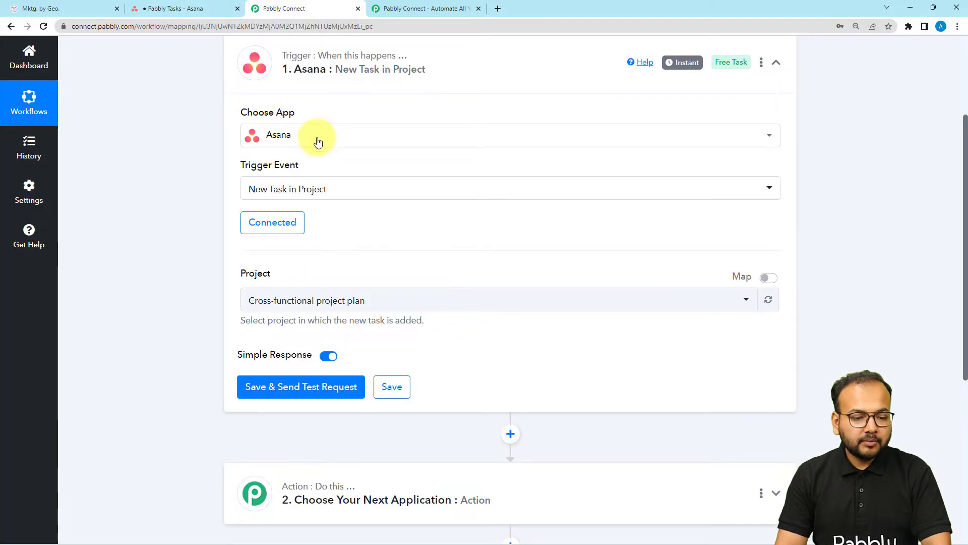
click(289, 302)
click(275, 397)
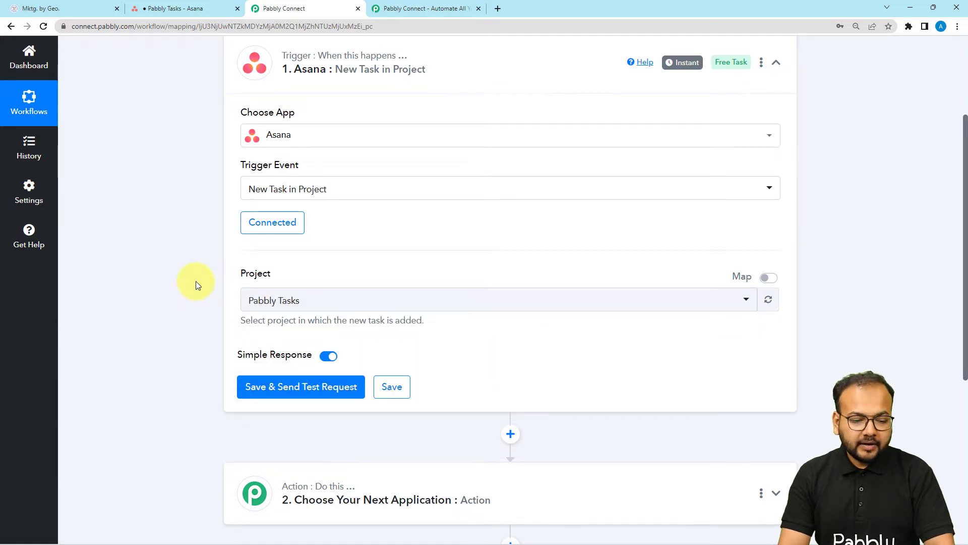
Save the Asana trigger and send a test request to start capturing a response.
scroll(184, 309, down, 3)
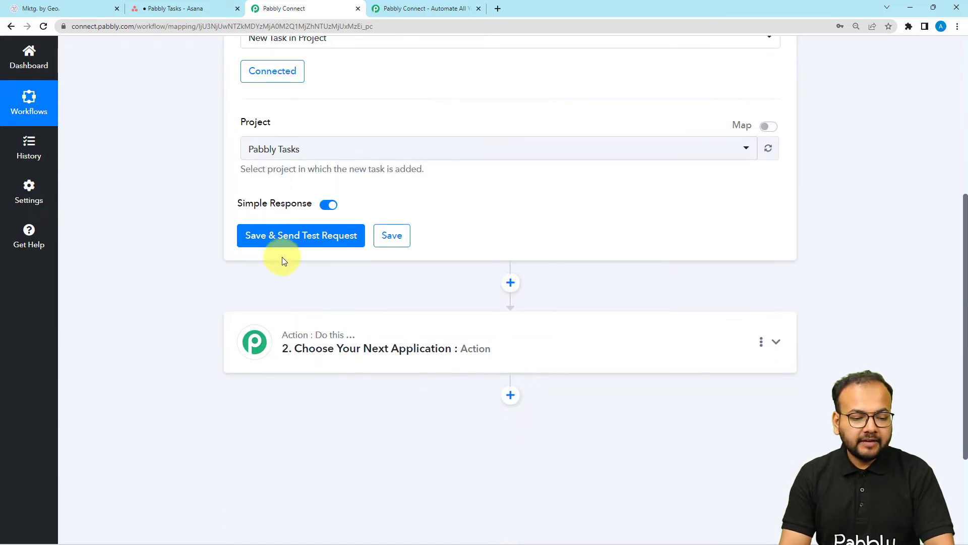
click(286, 241)
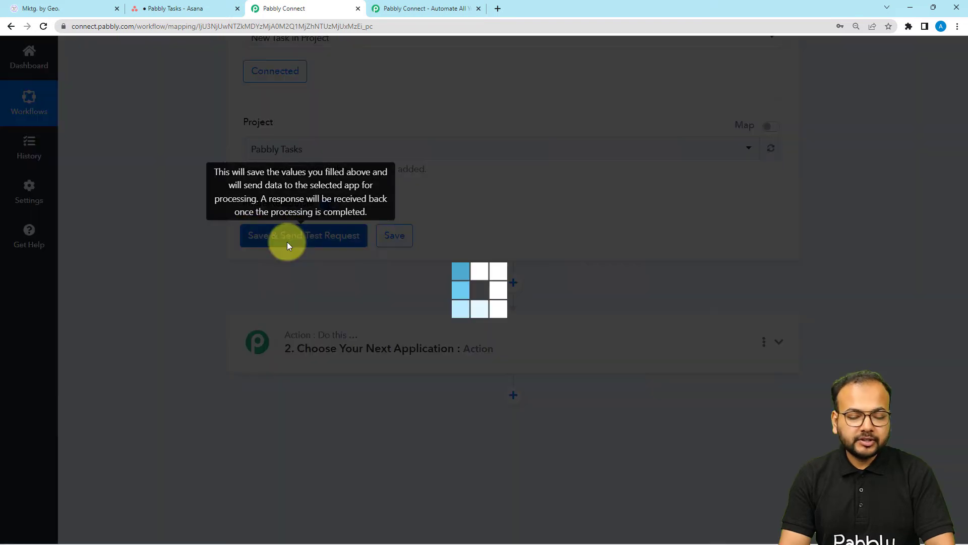
key(Return)
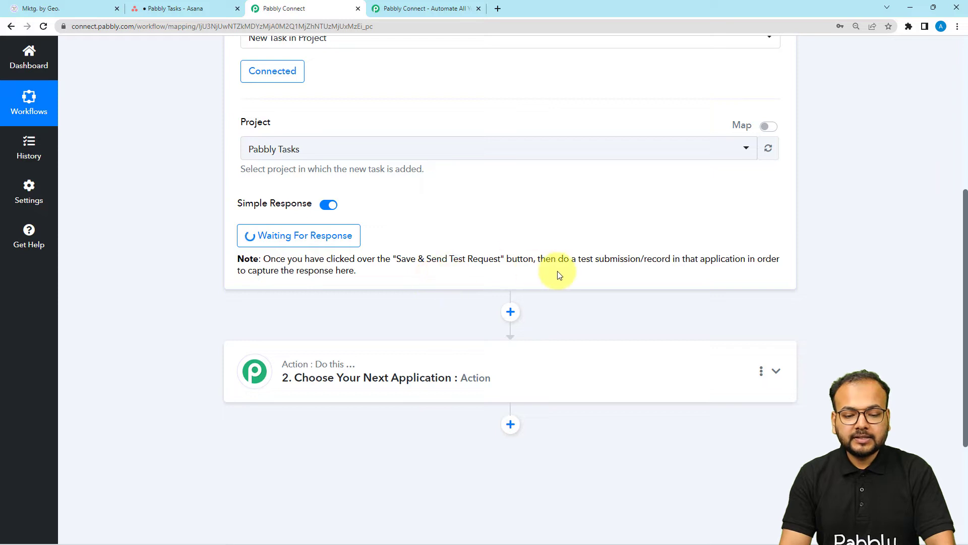
drag(579, 260, 630, 272)
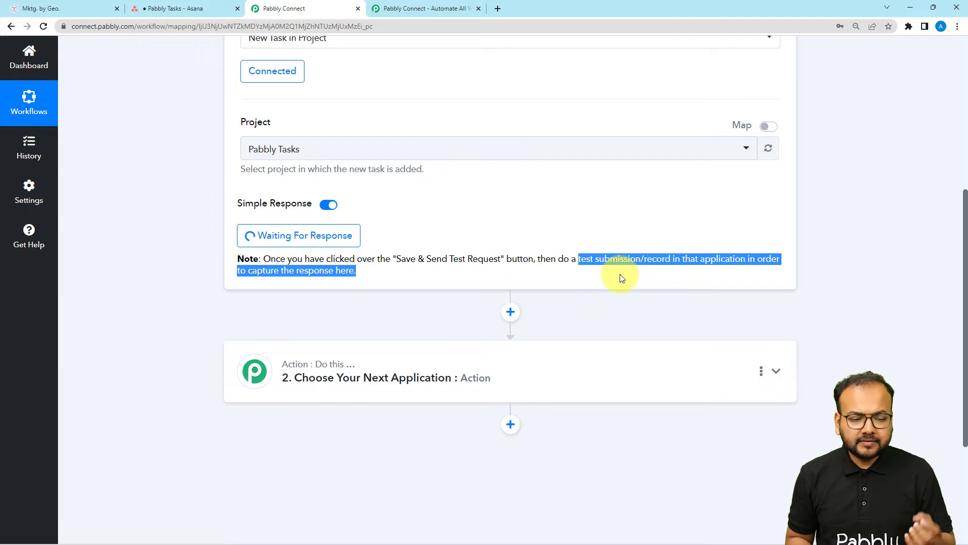
click(620, 278)
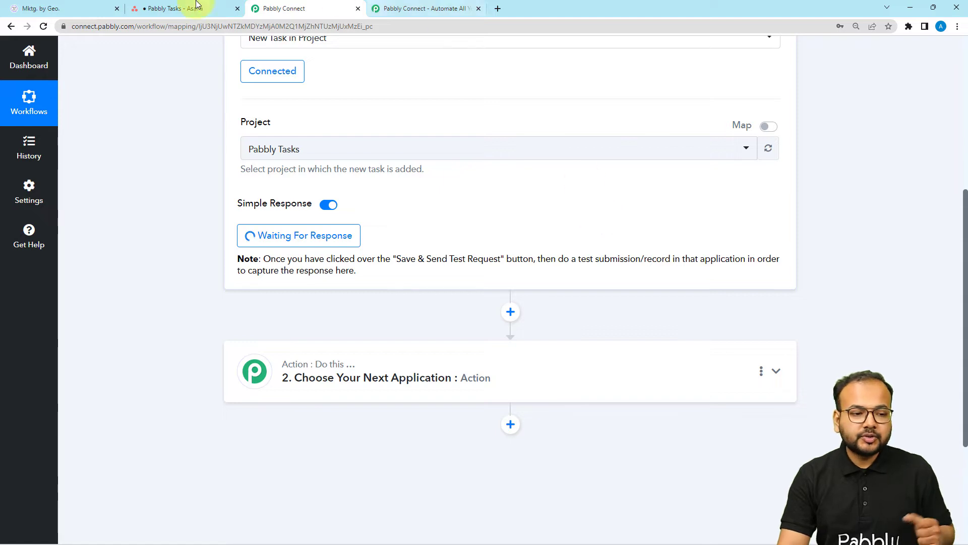
Switch to Asana, add a task named "New Task" to the Pabbly Tasks project and open its details.
click(162, 8)
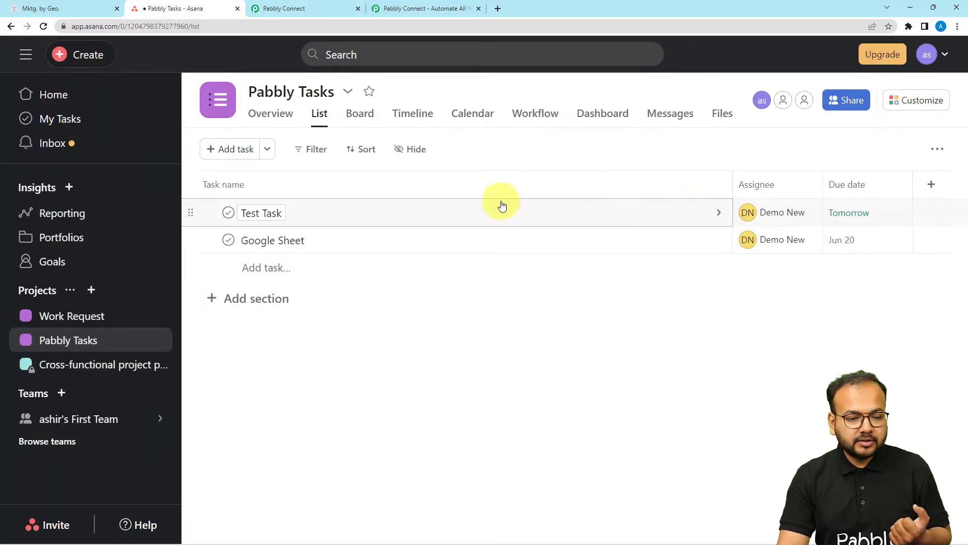
click(223, 151)
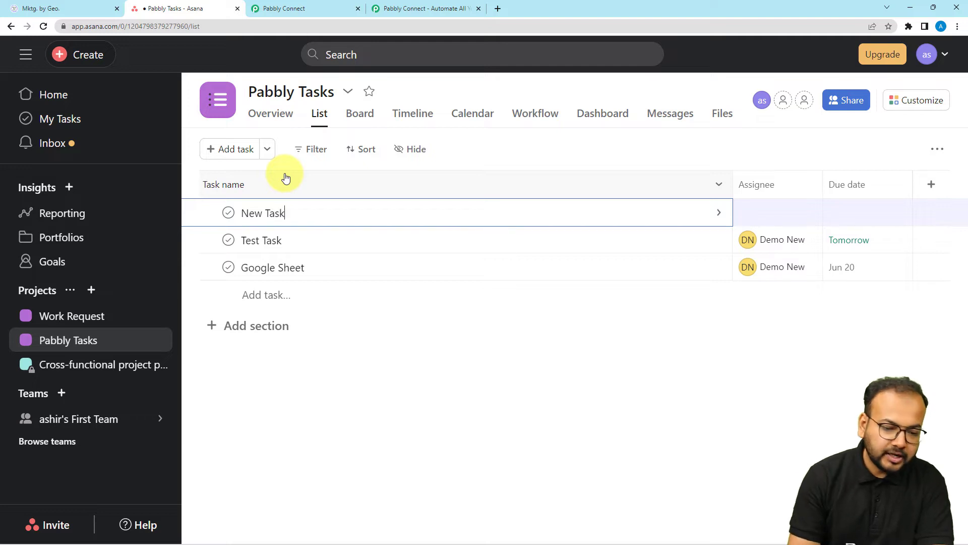
click(719, 213)
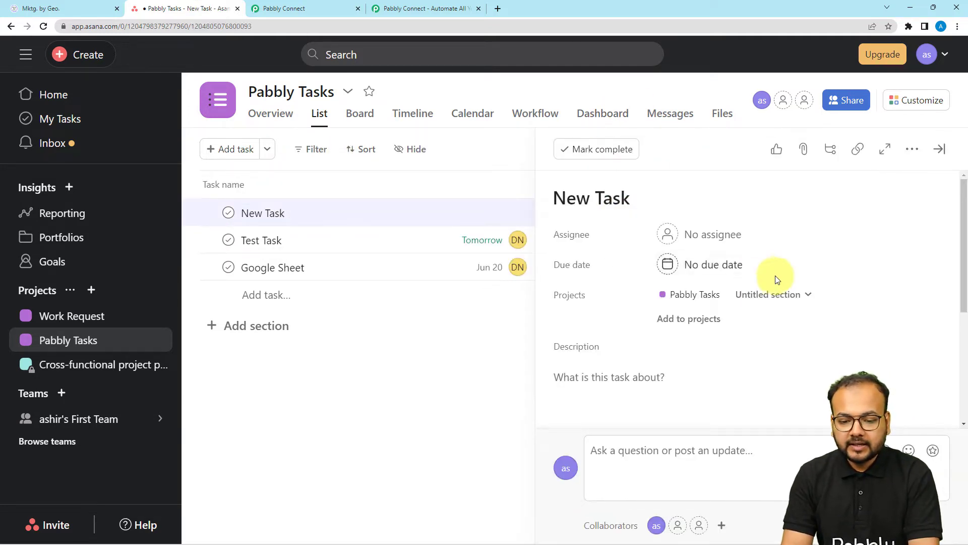
Assign the new task to Demo User and set its due date to 06/14/23.
click(714, 241)
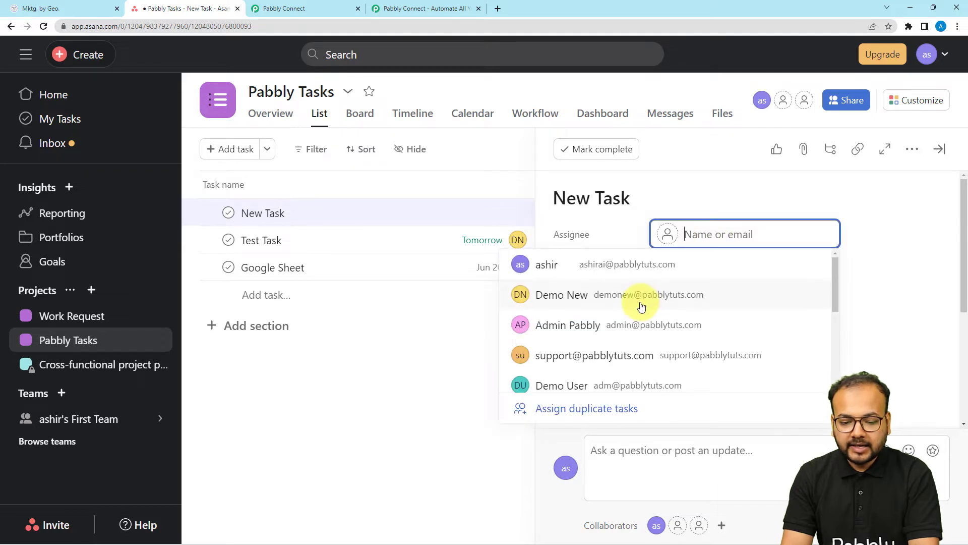
click(616, 385)
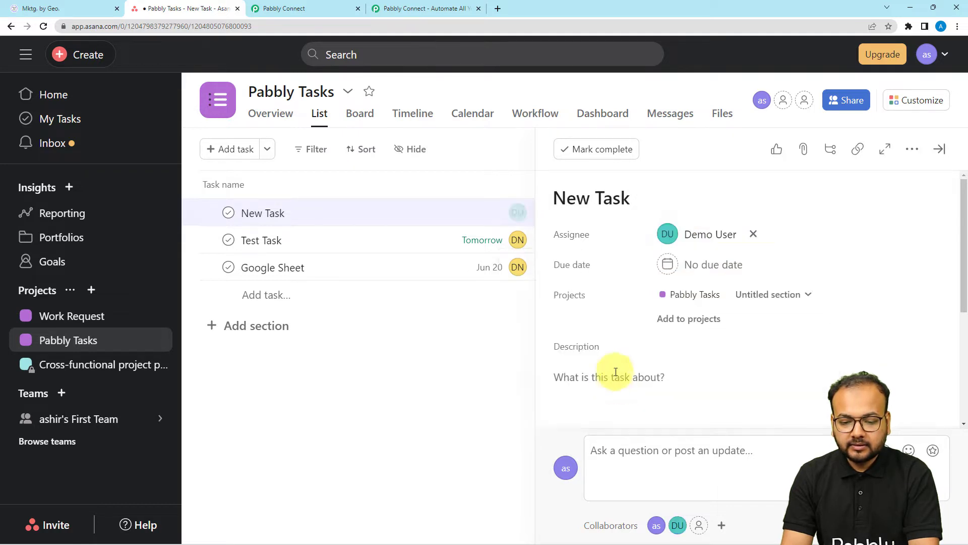
click(717, 265)
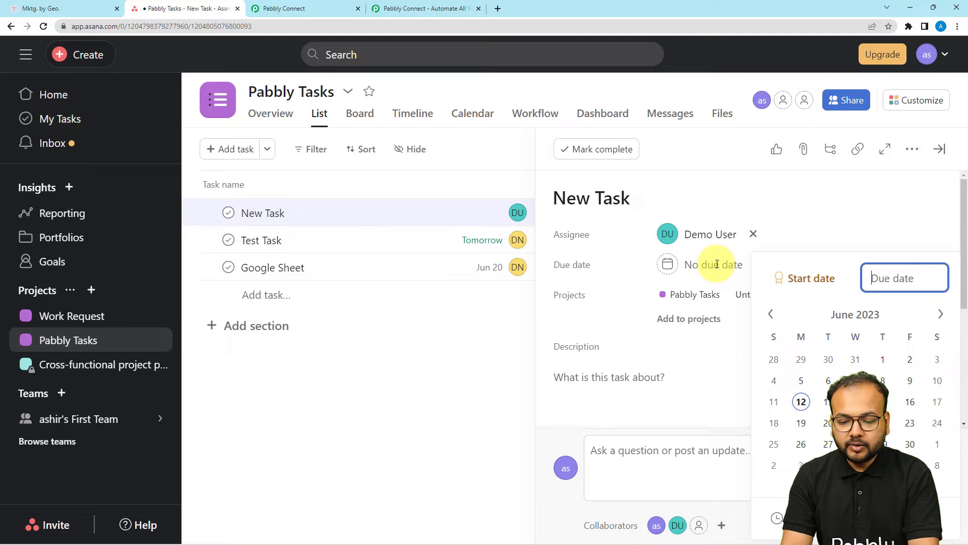
click(855, 401)
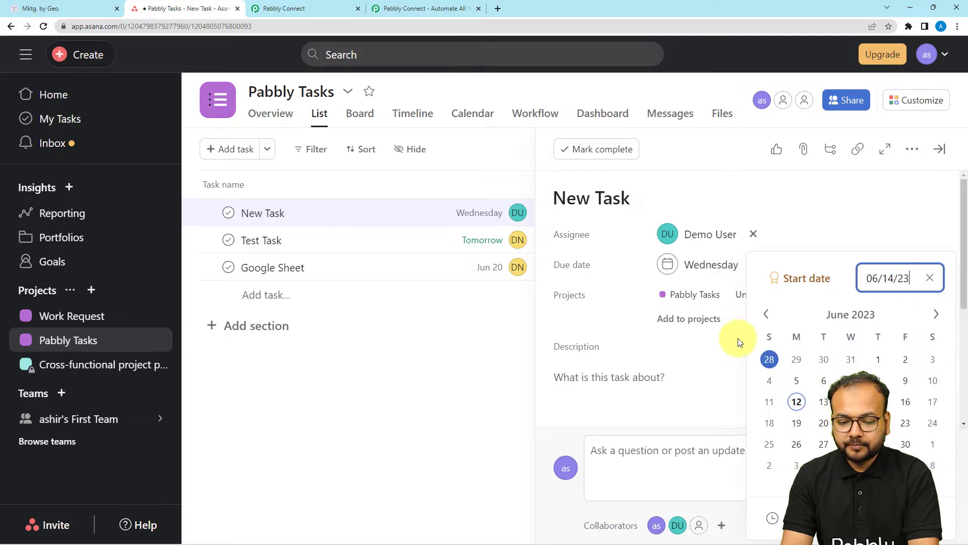
click(626, 309)
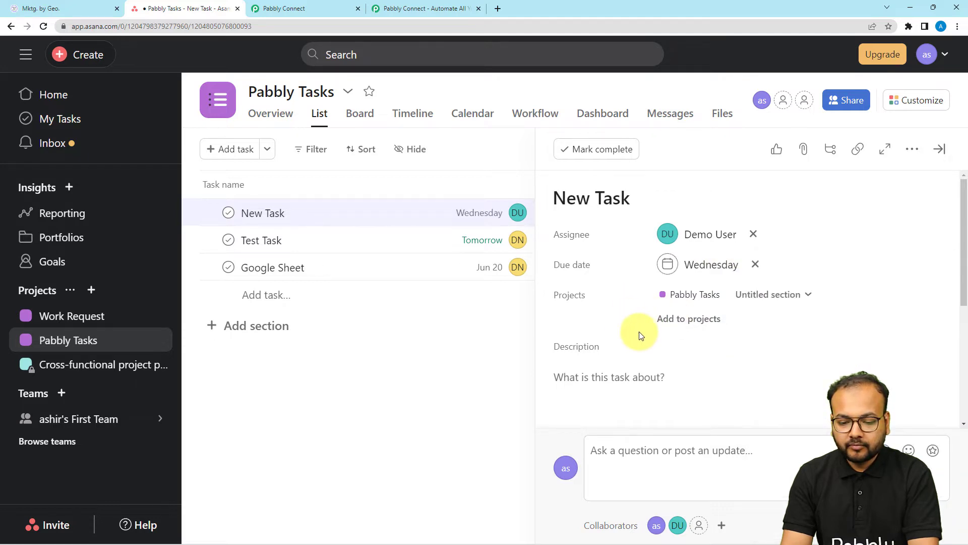
Enter "testing automation." as the new task's description.
click(671, 381)
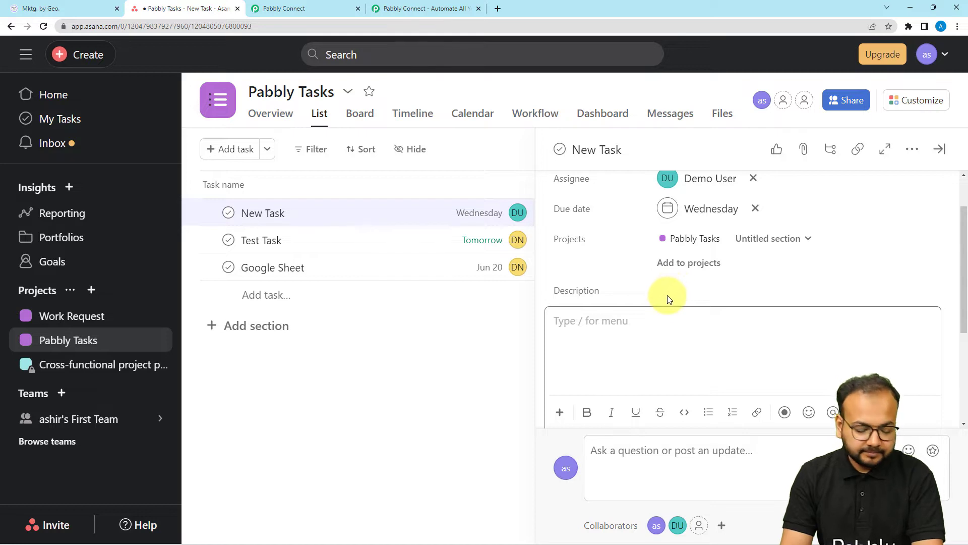
text(testing automation)
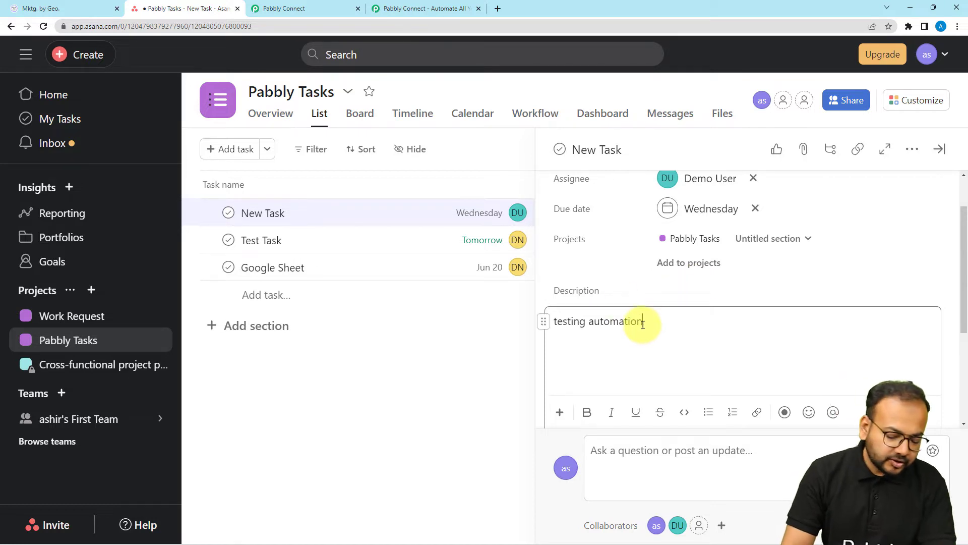
scroll(717, 302, down, 3)
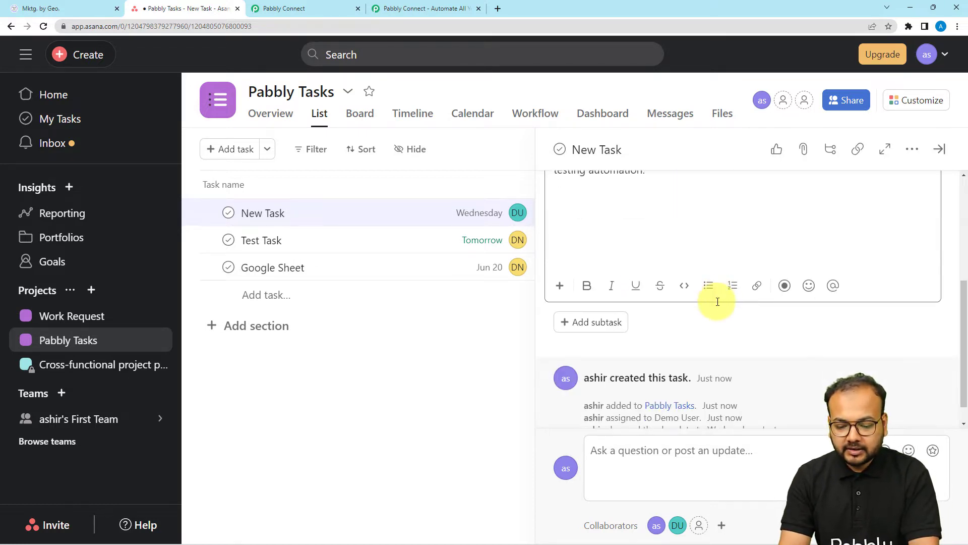
Close the new task's details in Asana and switch back to the Pabbly Connect workflow.
scroll(717, 301, up, 3)
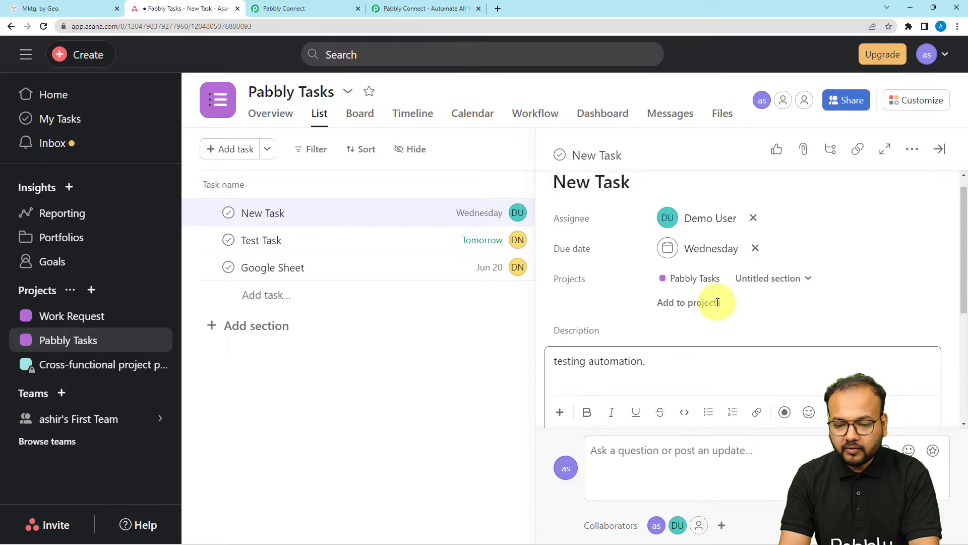
click(944, 150)
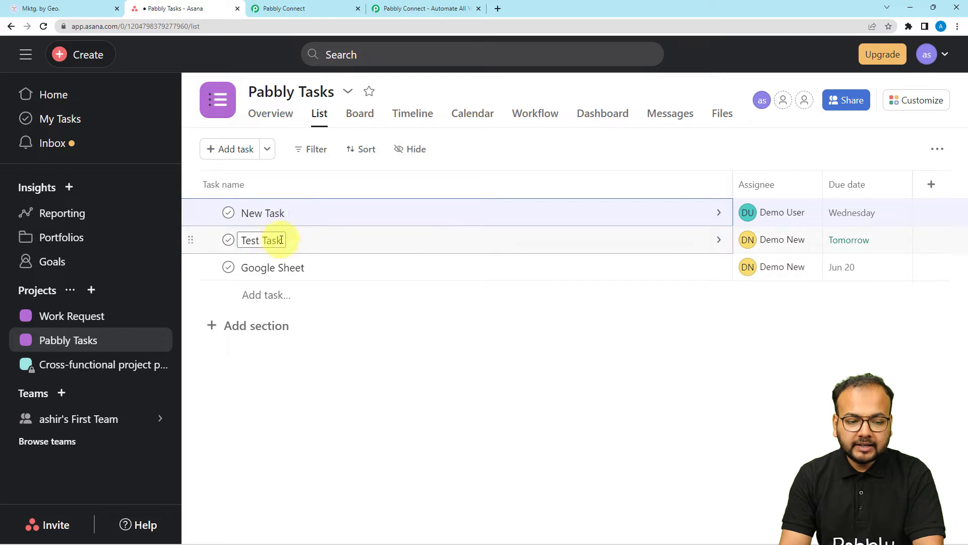
click(309, 7)
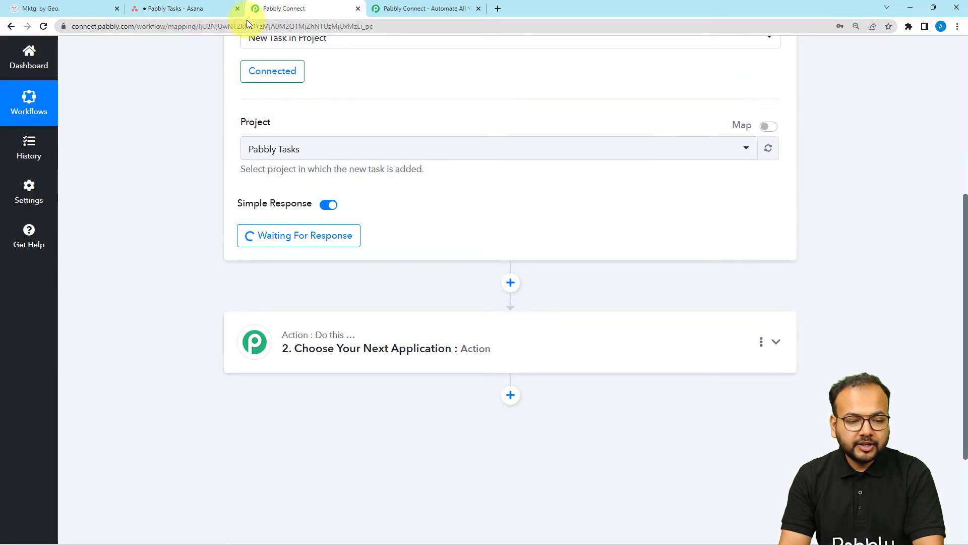
Examine the captured Asana trigger response for the new task's name, notes, assignee and due date fields.
scroll(226, 197, down, 1)
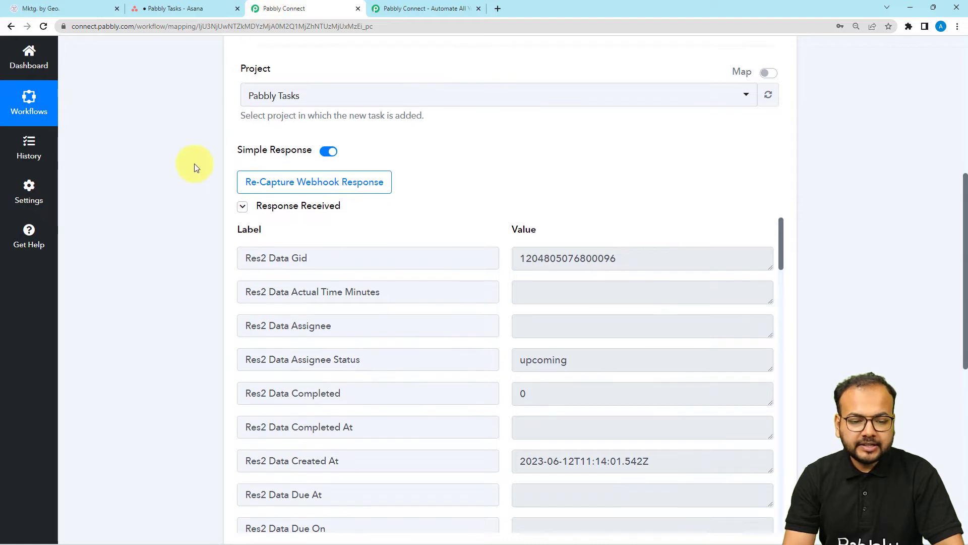
scroll(195, 164, down, 2)
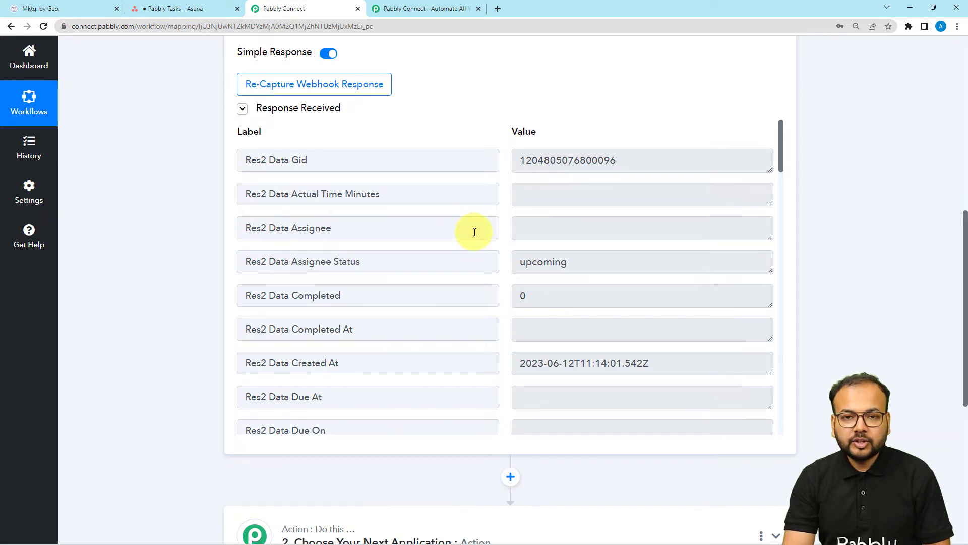
scroll(475, 232, down, 3)
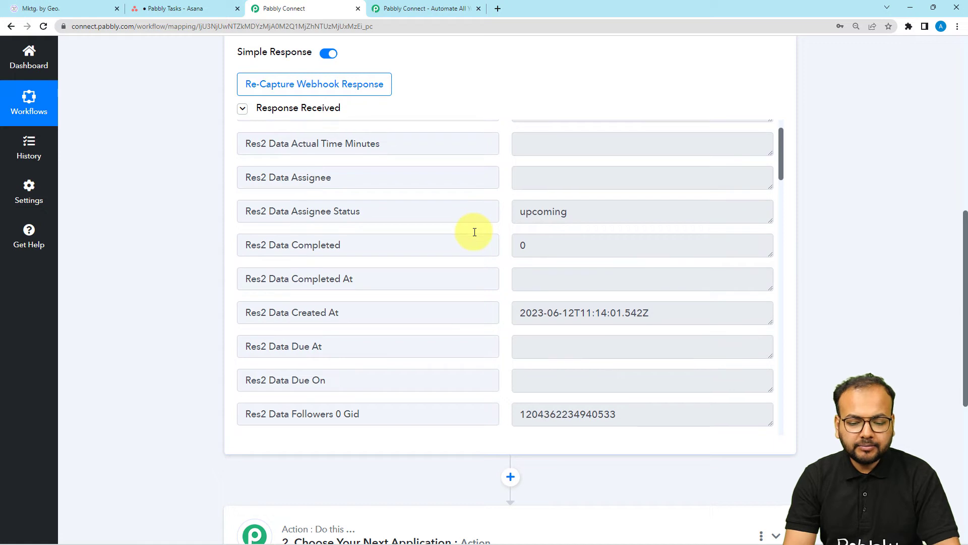
scroll(474, 231, down, 6)
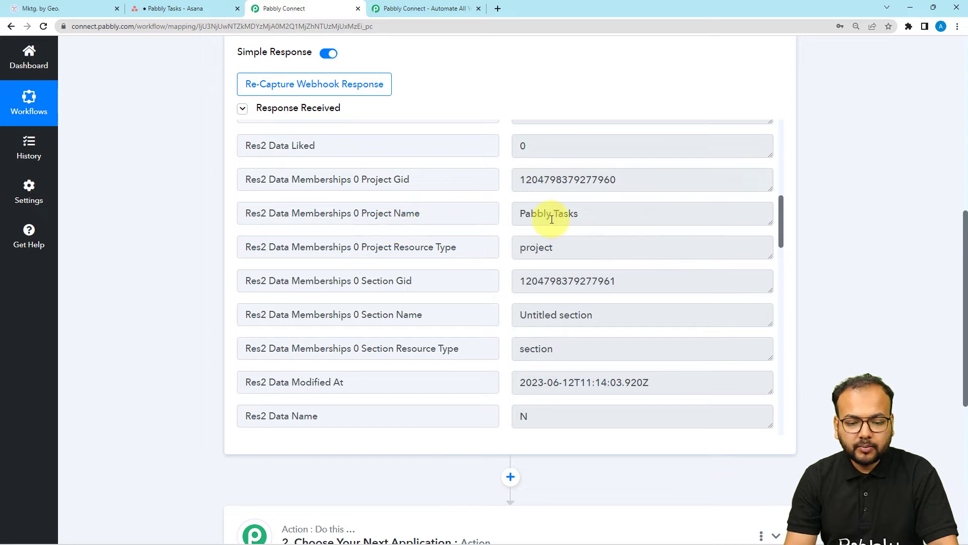
scroll(448, 280, down, 4)
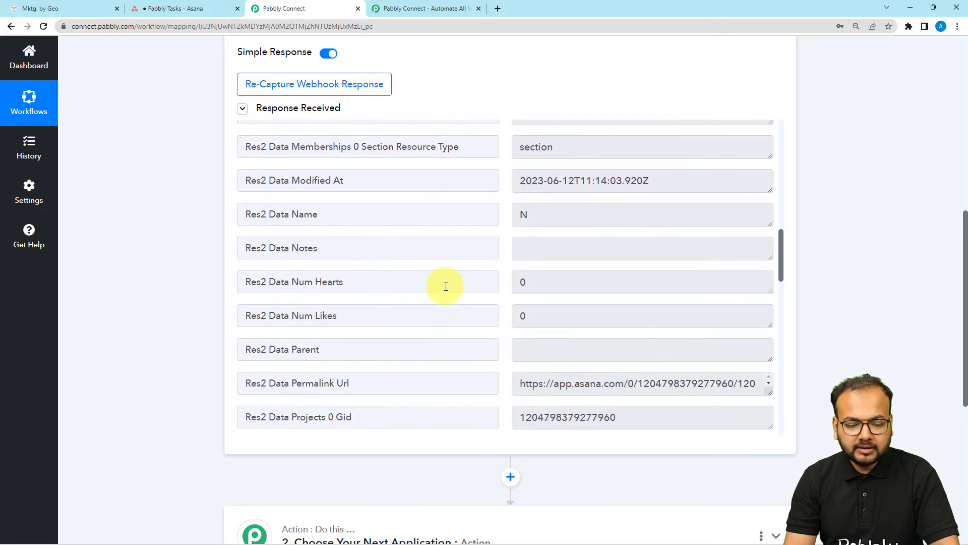
scroll(445, 286, down, 1)
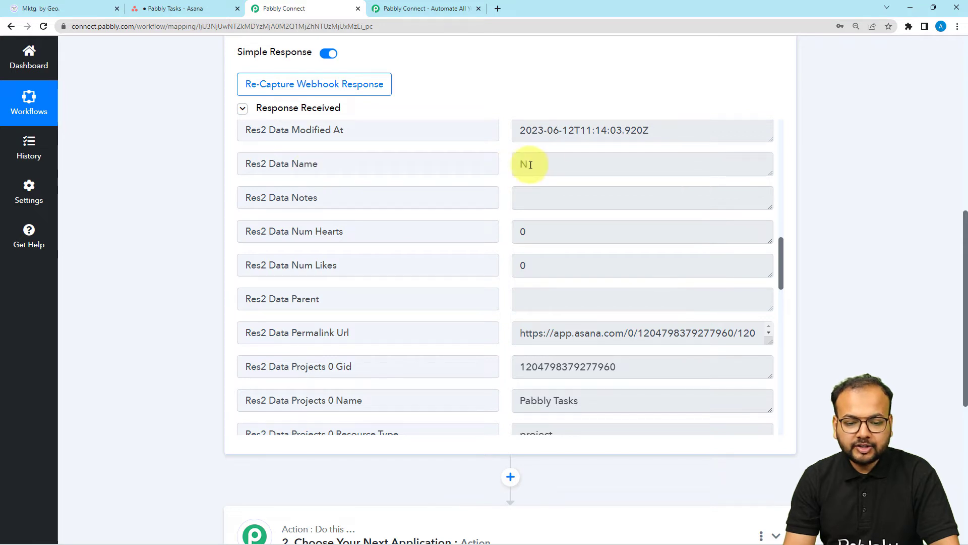
scroll(464, 232, down, 5)
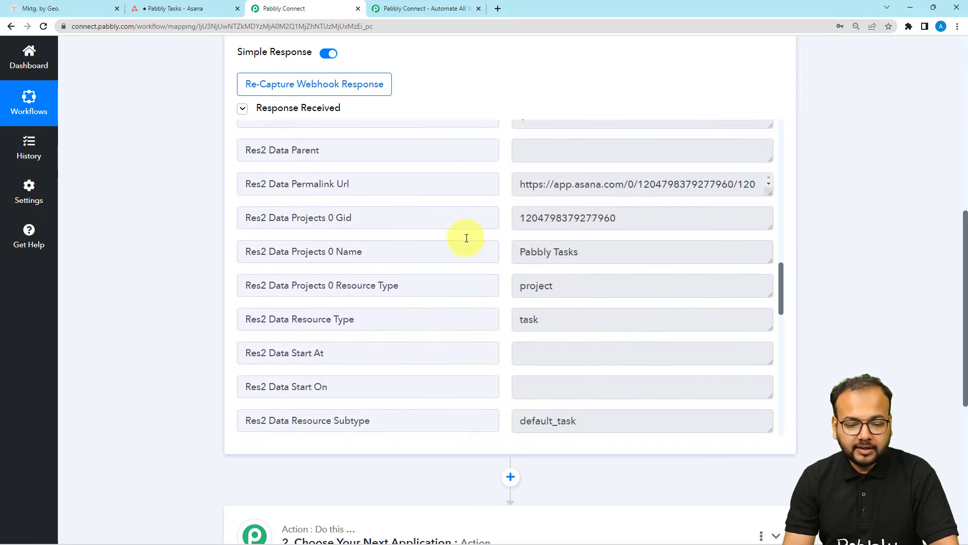
scroll(469, 227, down, 2)
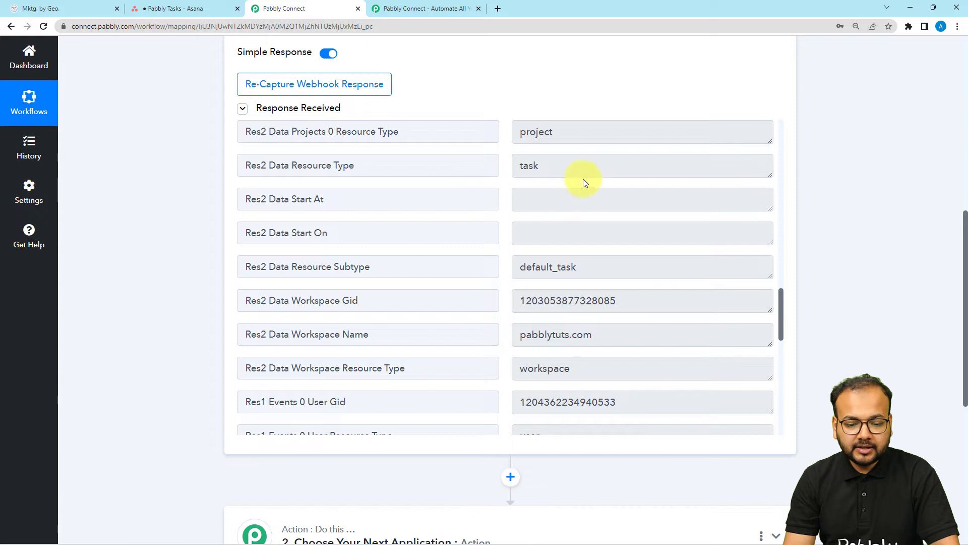
scroll(476, 274, down, 1)
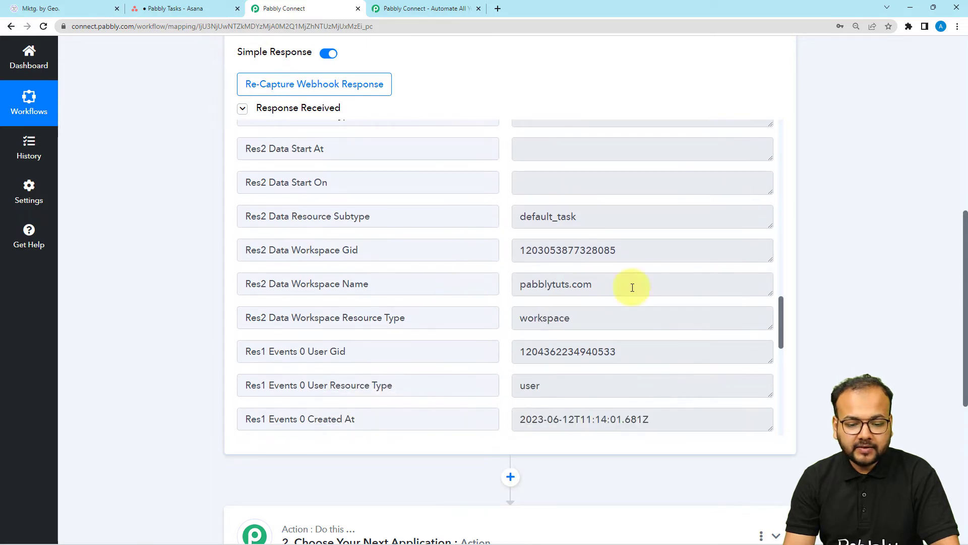
scroll(463, 318, down, 10)
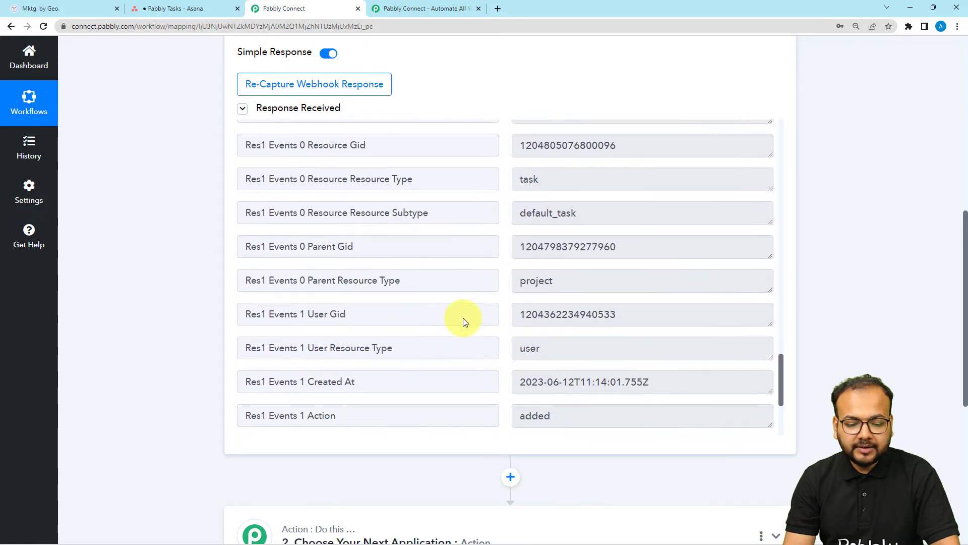
scroll(463, 317, down, 1)
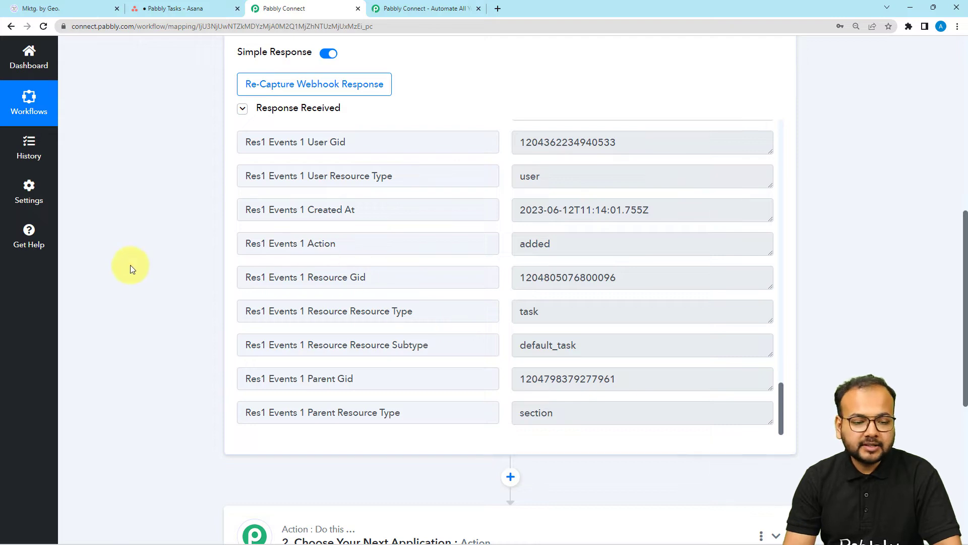
Choose Asana as the app for the workflow's second step, the action.
scroll(184, 325, down, 6)
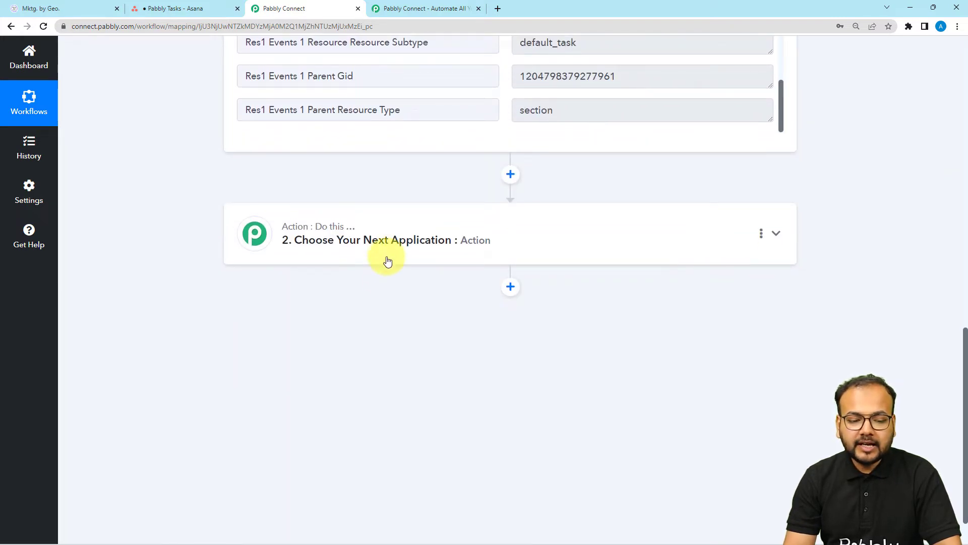
click(387, 256)
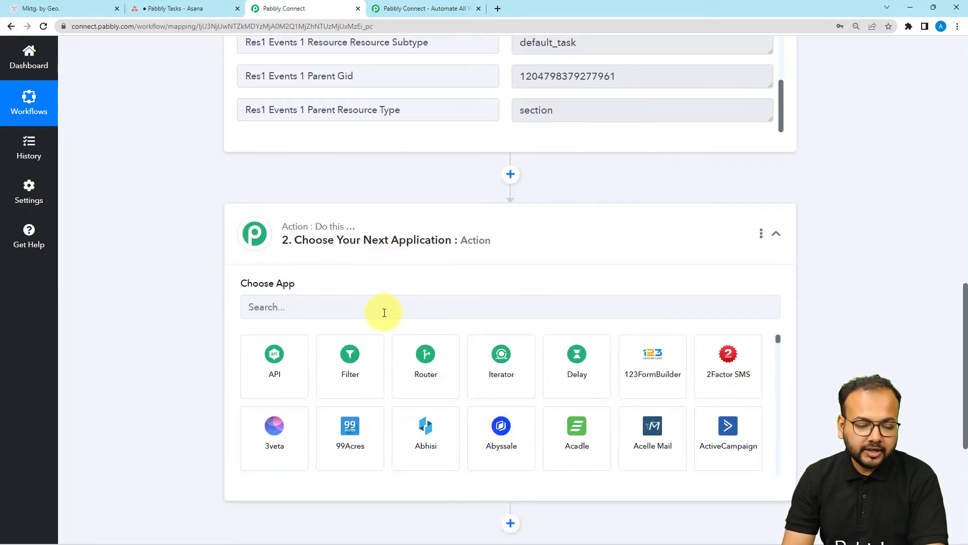
click(384, 313)
text(asan)
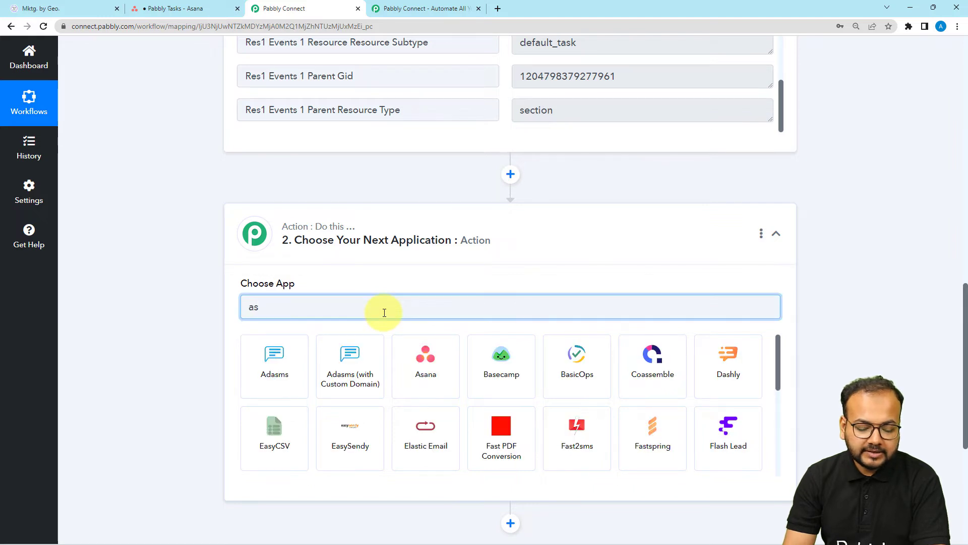
click(269, 366)
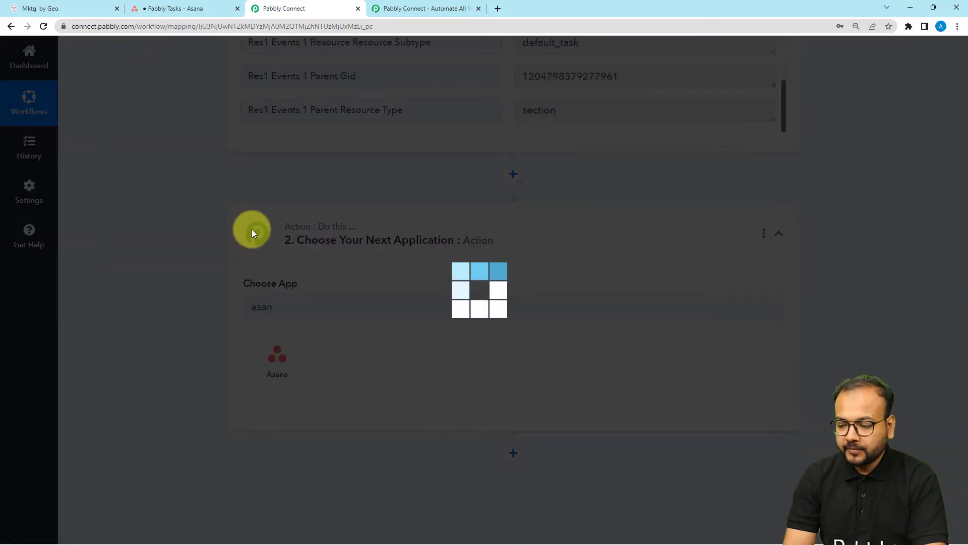
Set the Asana action's event to Get a Task.
scroll(253, 232, down, 3)
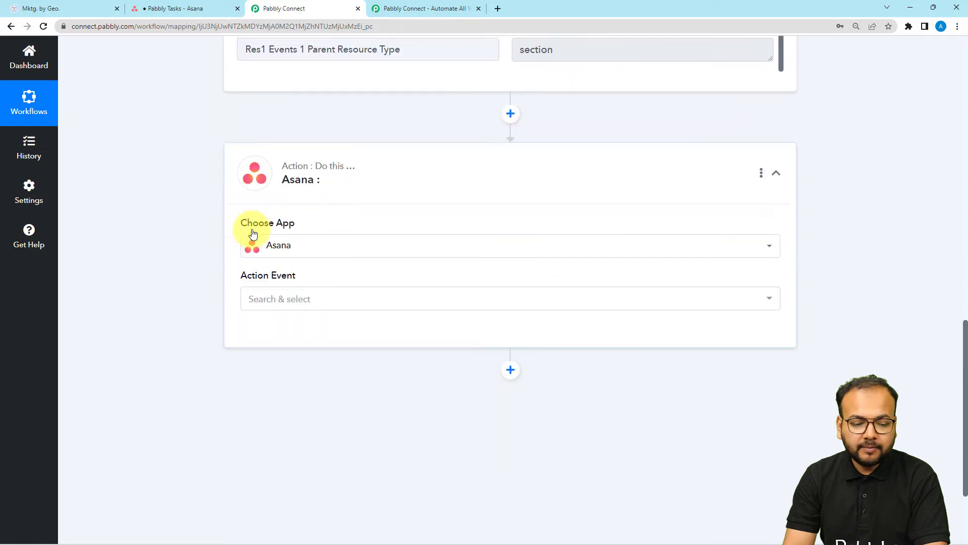
click(263, 218)
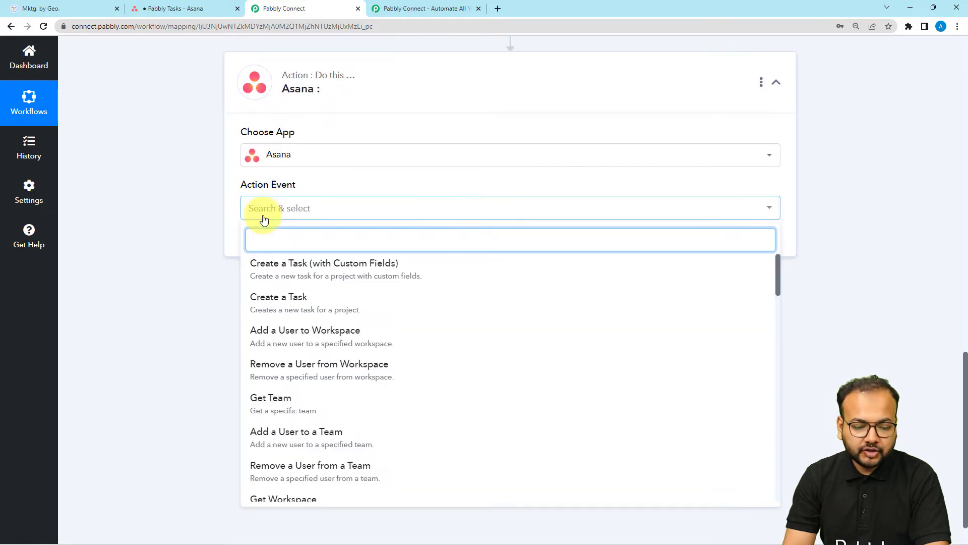
text(get)
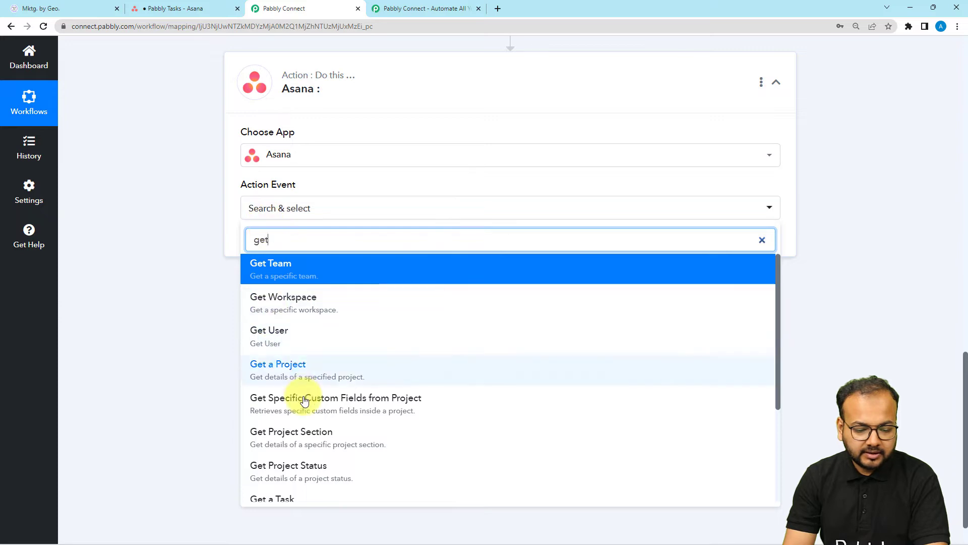
scroll(305, 400, down, 3)
click(257, 399)
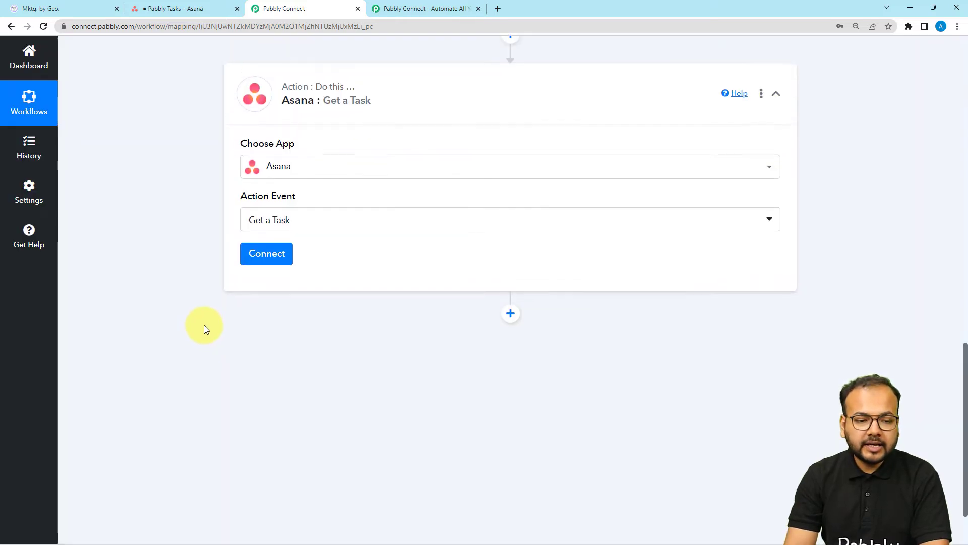
Connect the Get a Task action to Asana using the existing connection Asana #11.
scroll(203, 325, up, 2)
scroll(203, 324, up, 7)
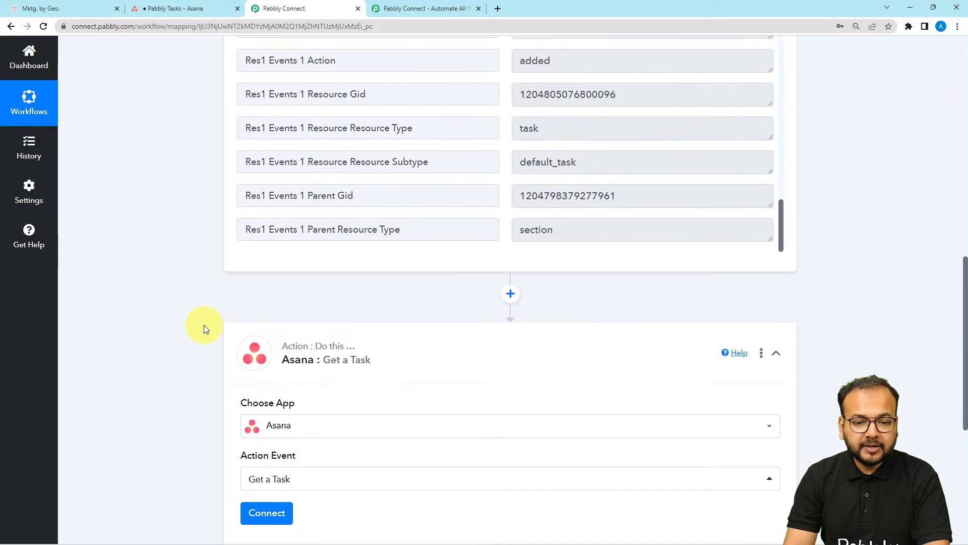
scroll(204, 324, down, 8)
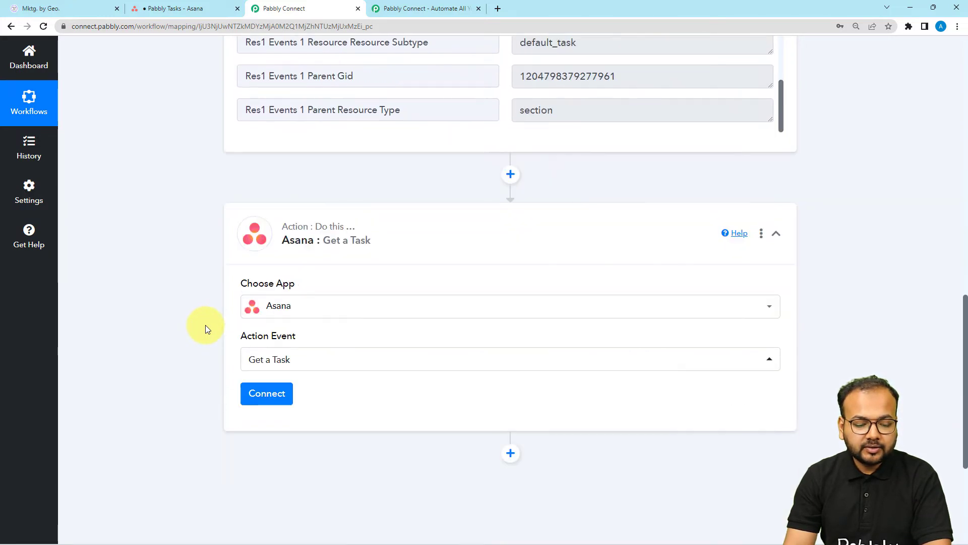
click(274, 305)
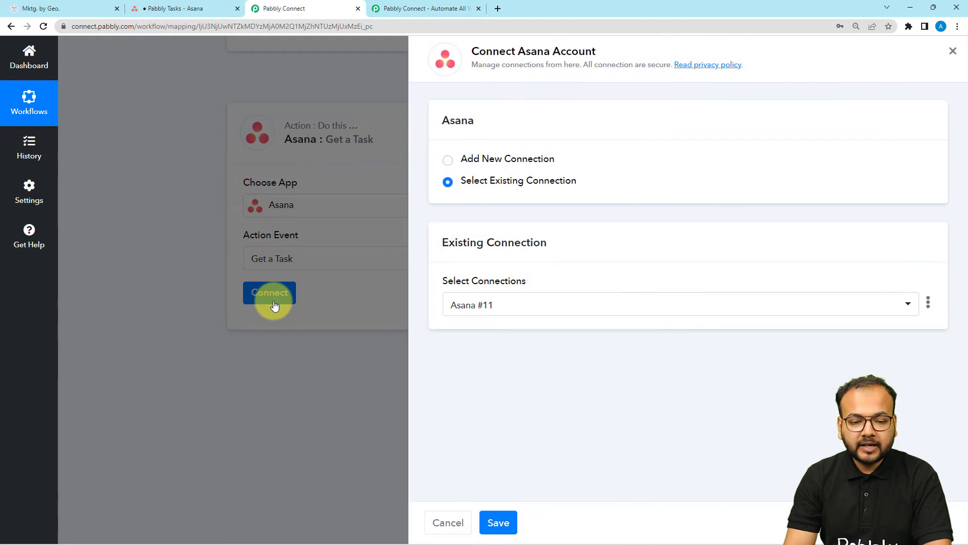
click(446, 184)
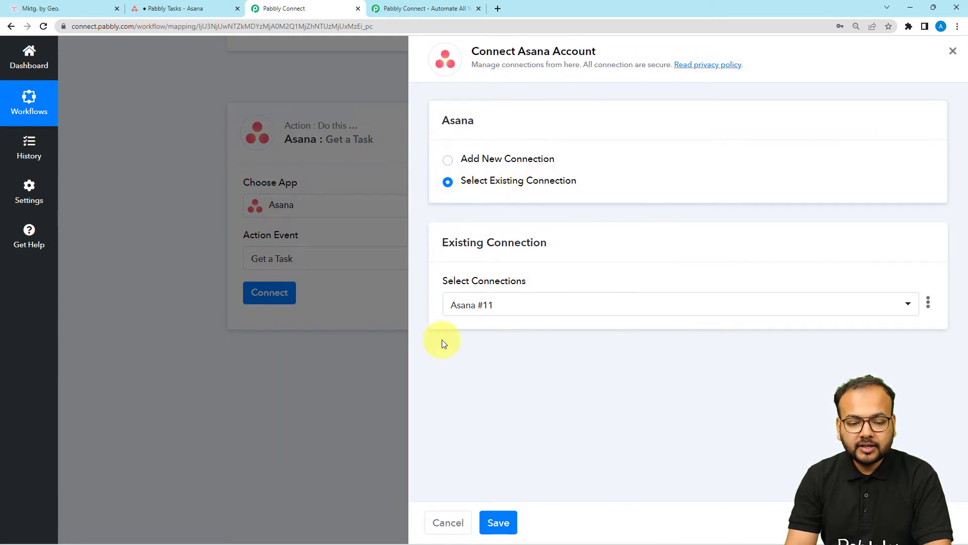
click(510, 521)
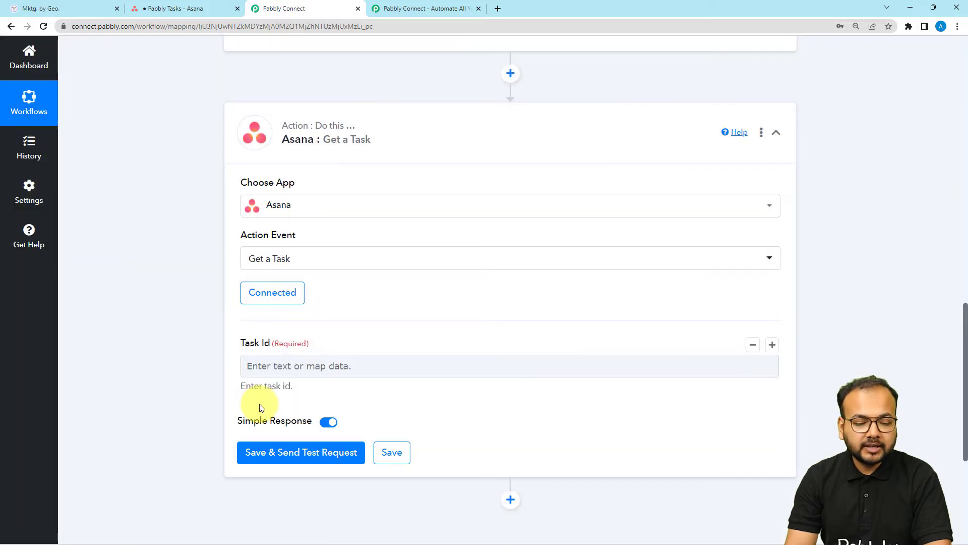
Map the required Task Id to the Res2 Data Gid value from the New Task in Project trigger.
scroll(259, 403, down, 1)
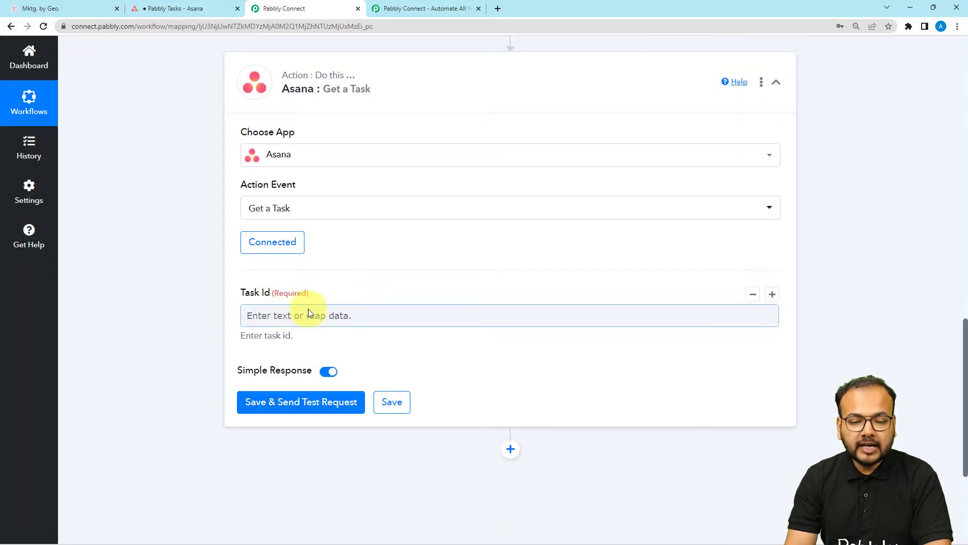
scroll(807, 240, up, 10)
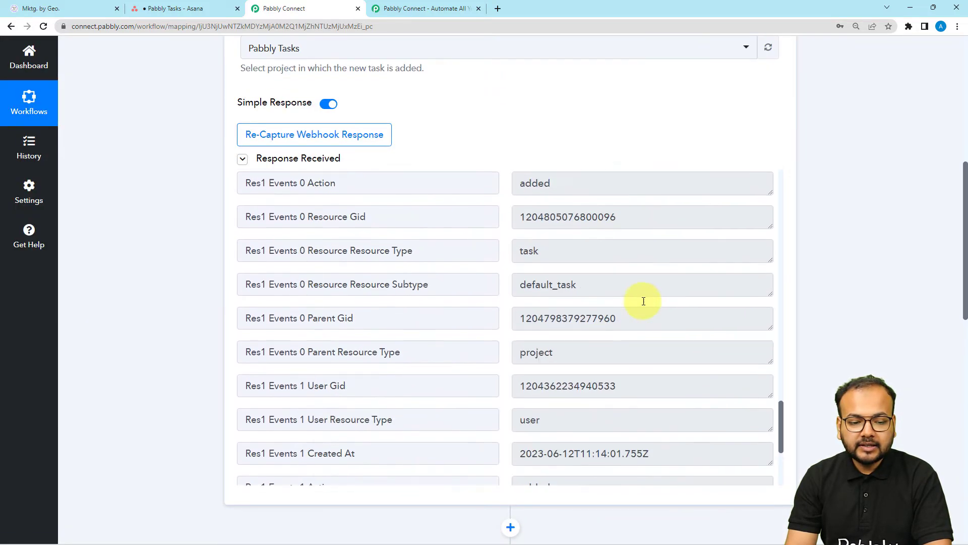
drag(780, 383, 748, 205)
scroll(349, 338, up, 3)
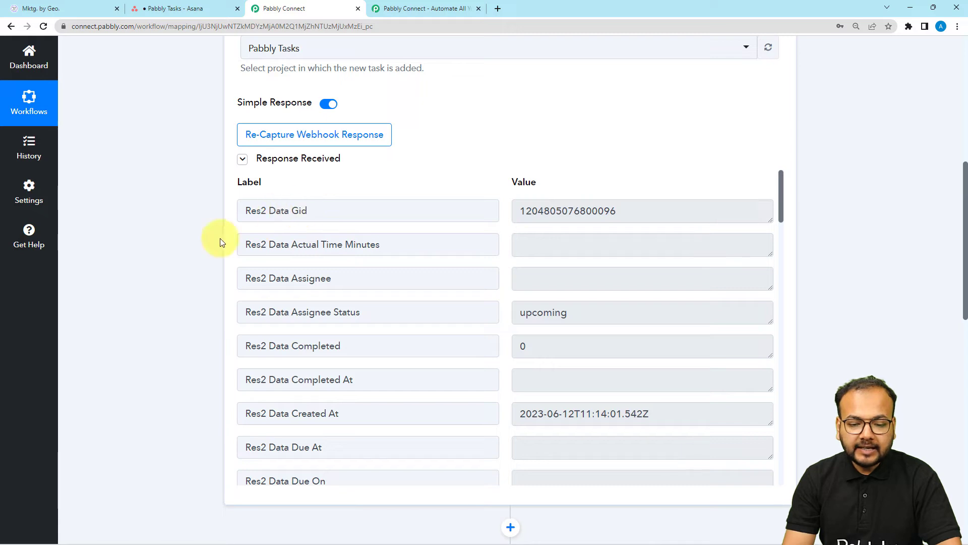
scroll(220, 238, down, 13)
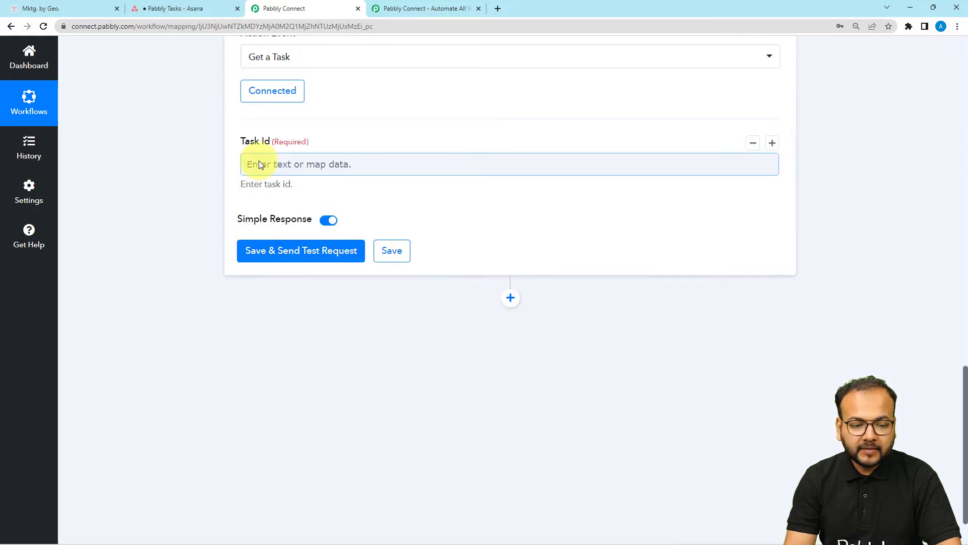
click(258, 164)
click(324, 260)
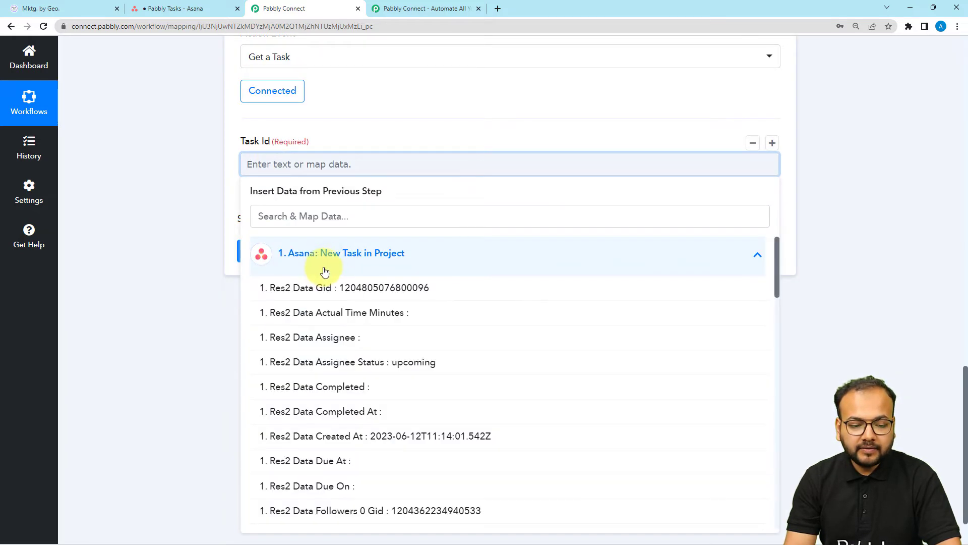
click(336, 294)
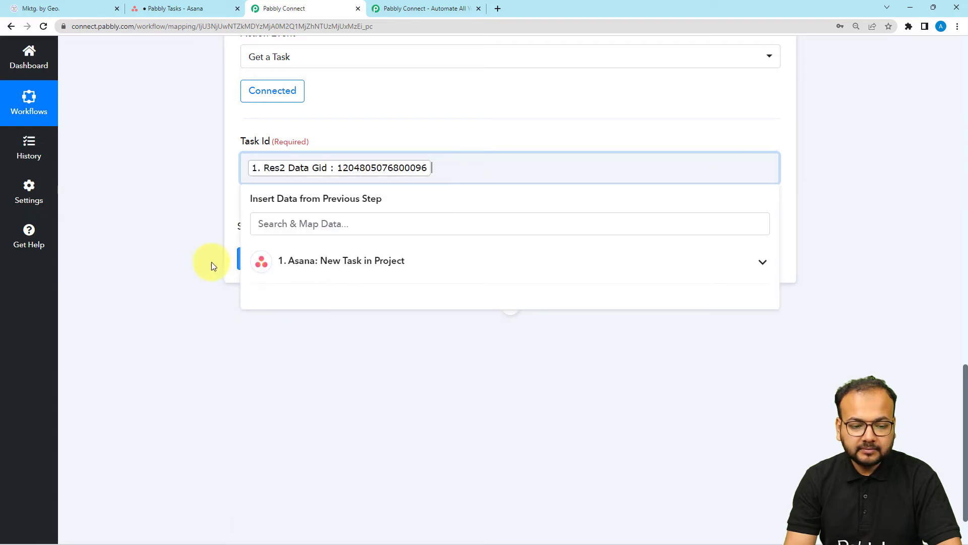
Save the Get a Task action and send a test request to retrieve the task's details.
click(211, 259)
click(275, 265)
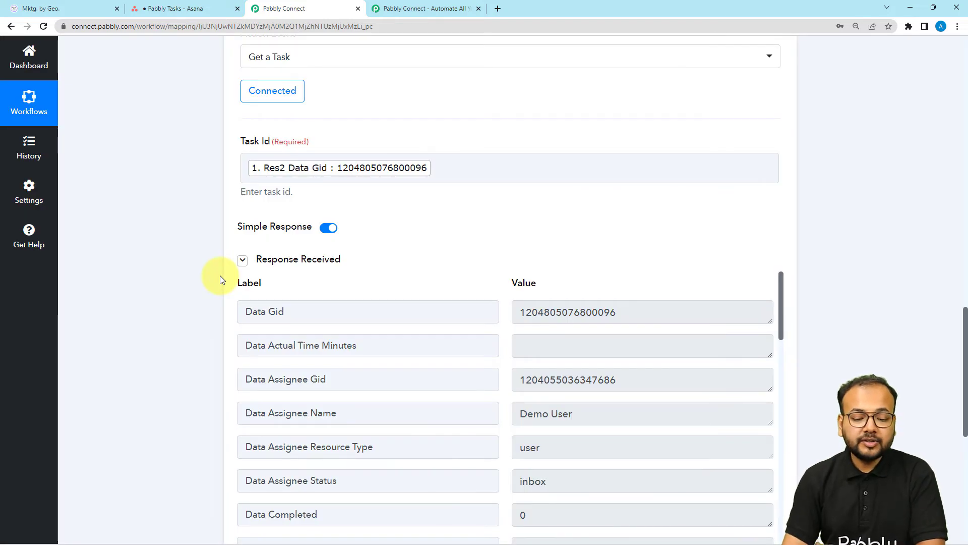
scroll(228, 335, down, 1)
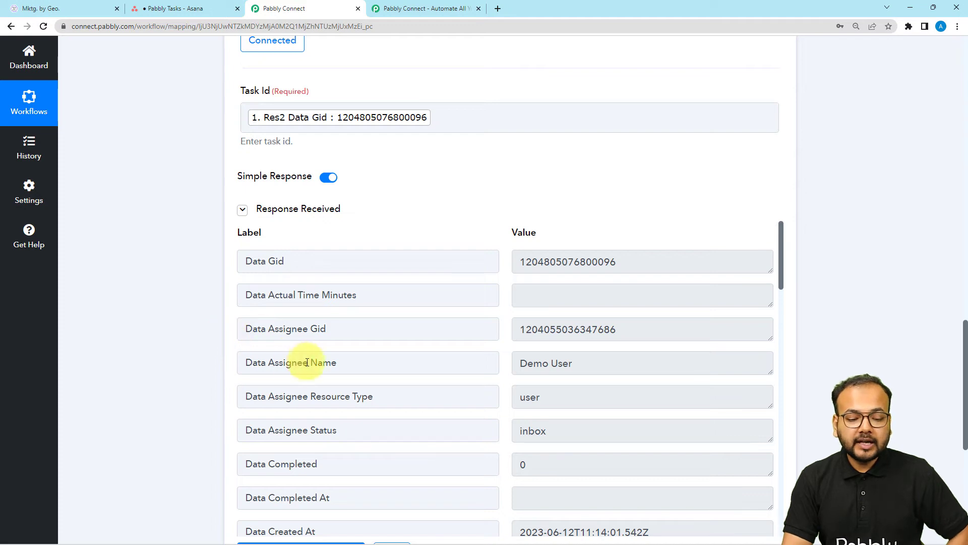
Review the Get a Task response for the task's name, notes, due date, assignee and project fields.
scroll(360, 386, down, 2)
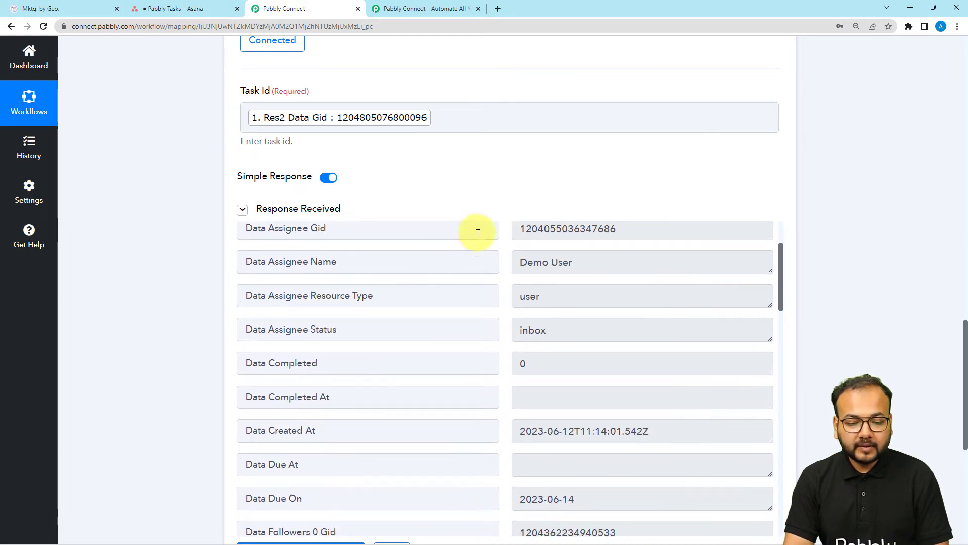
scroll(400, 333, down, 5)
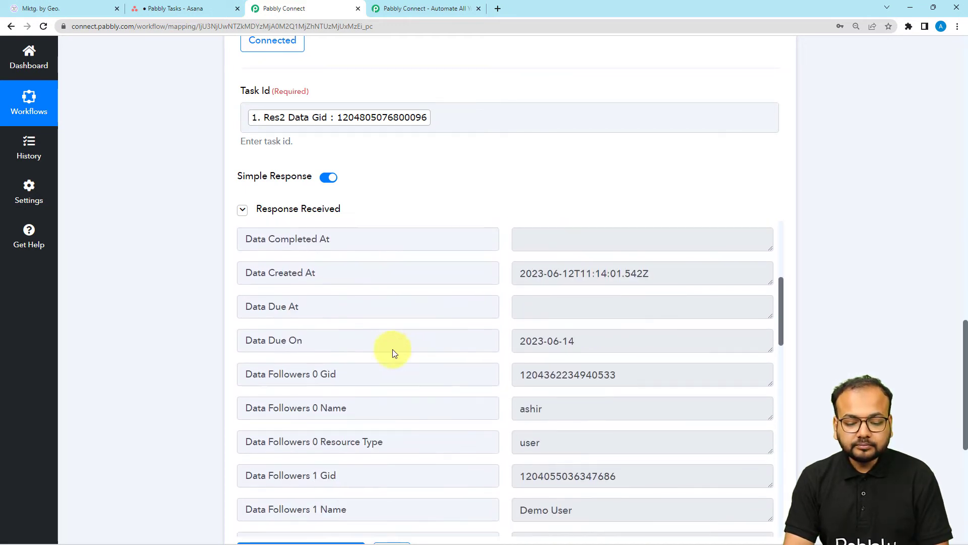
scroll(393, 350, down, 6)
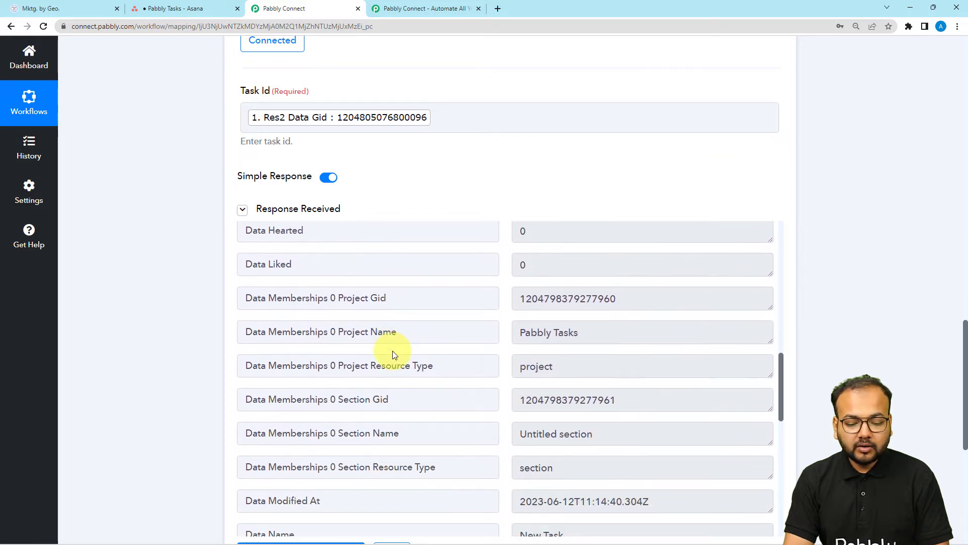
scroll(392, 350, down, 2)
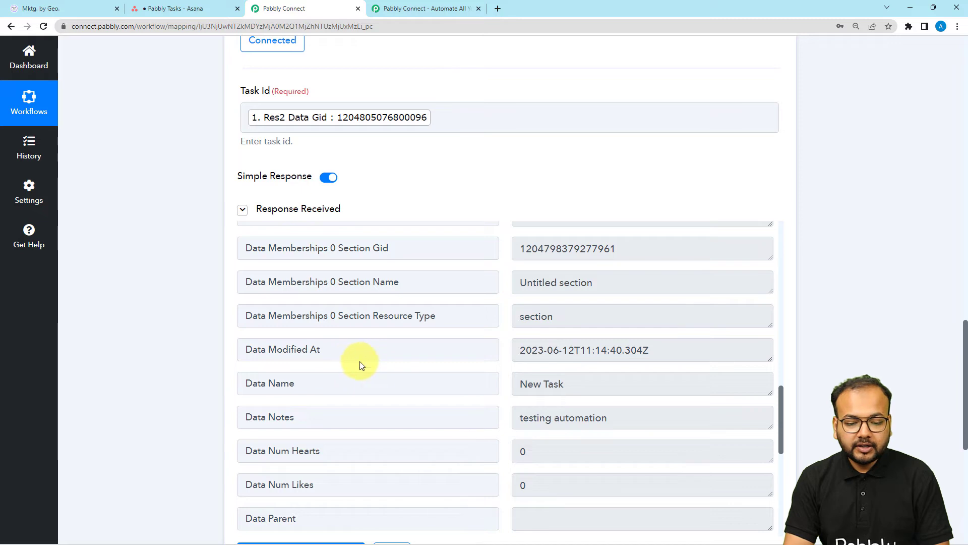
scroll(361, 383, down, 5)
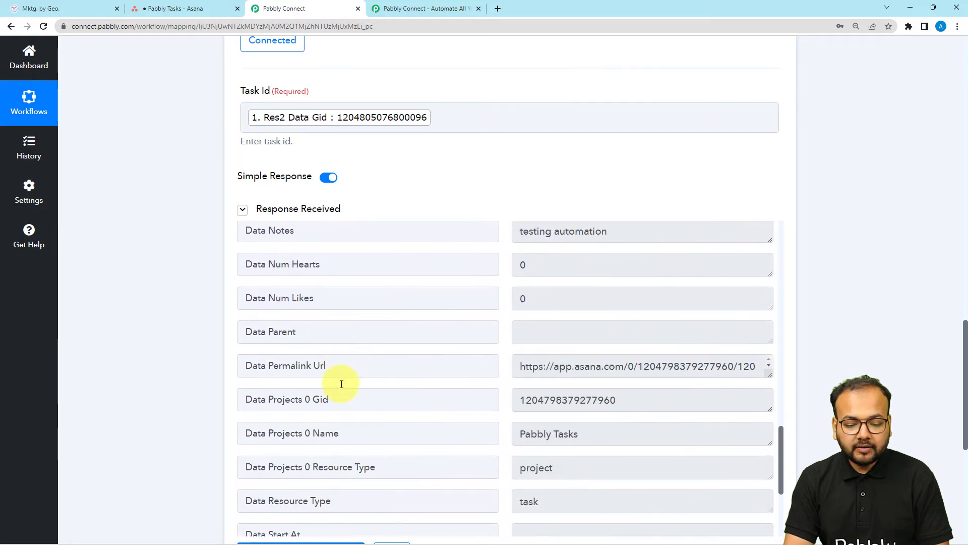
scroll(341, 384, down, 2)
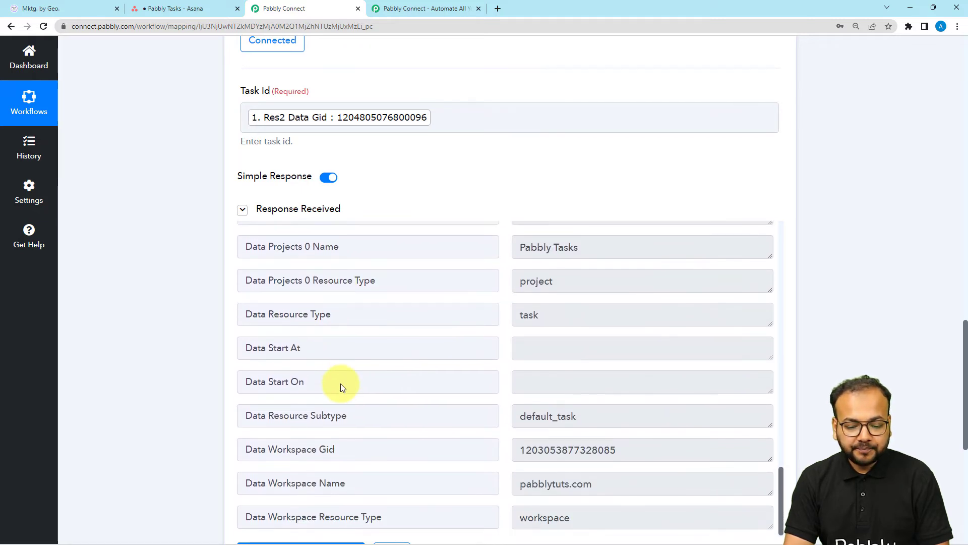
scroll(341, 383, up, 8)
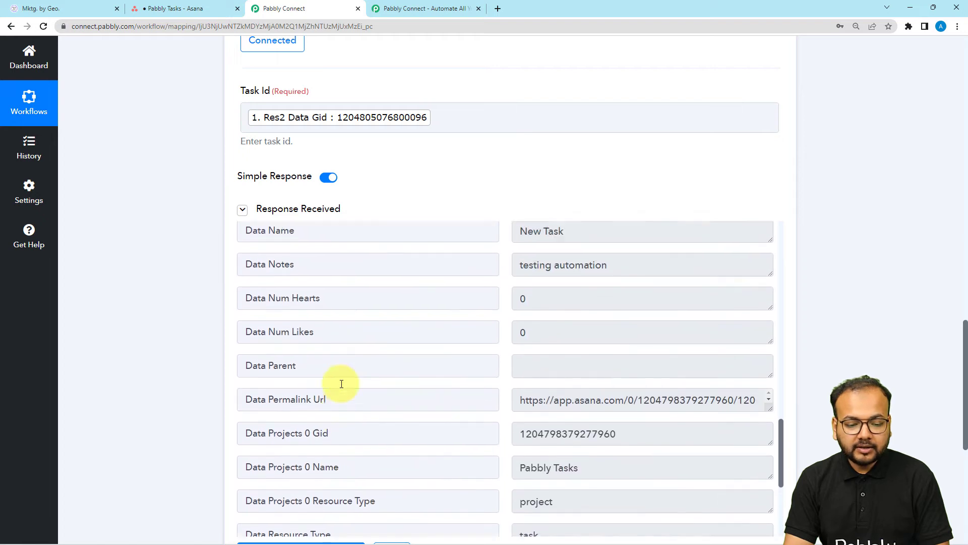
scroll(341, 384, up, 7)
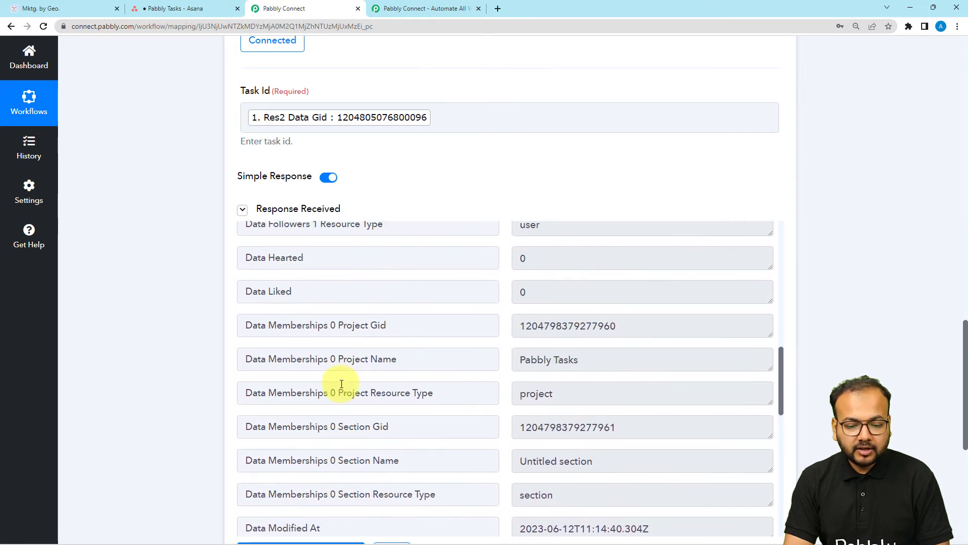
scroll(342, 384, up, 2)
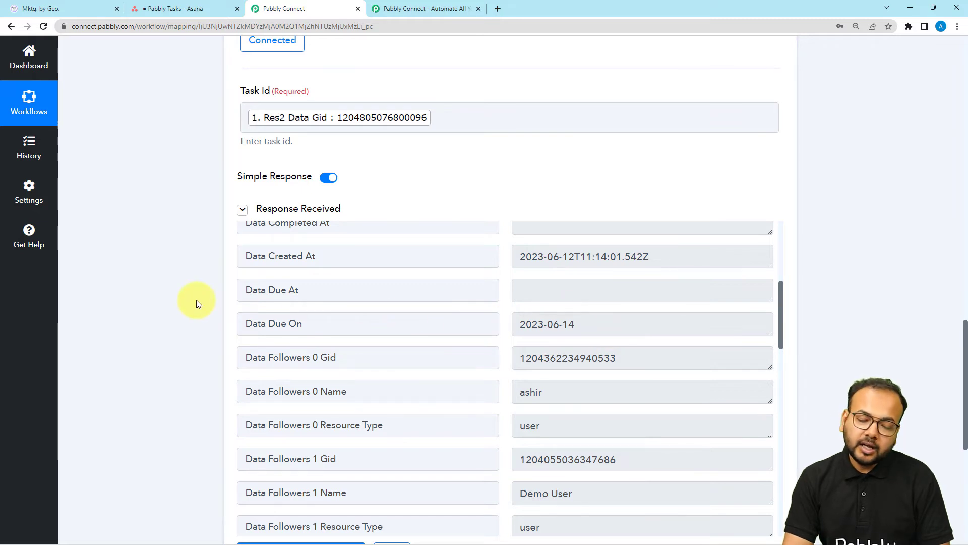
Add another action after the Asana Get a Task action and choose LeadConnector V2 as its app.
scroll(196, 299, down, 7)
scroll(501, 275, up, 1)
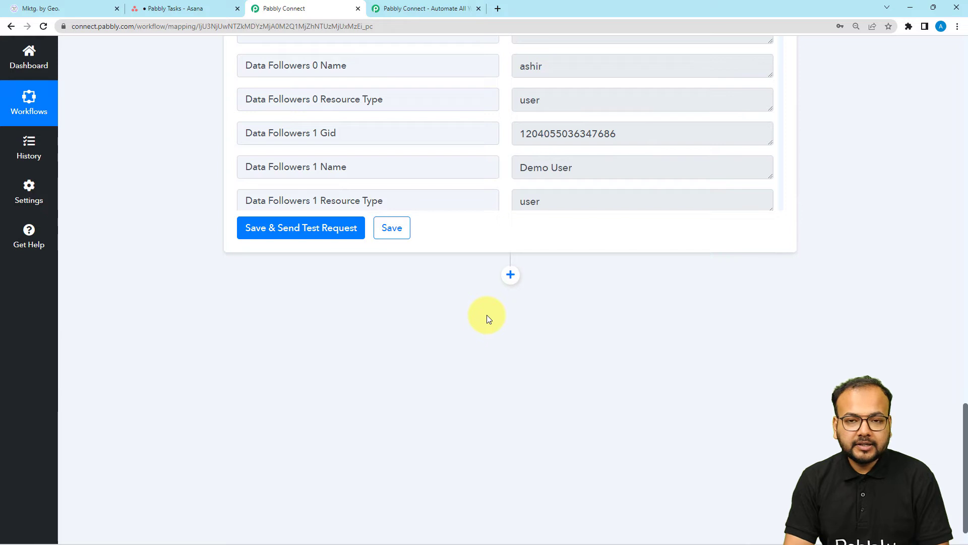
click(510, 275)
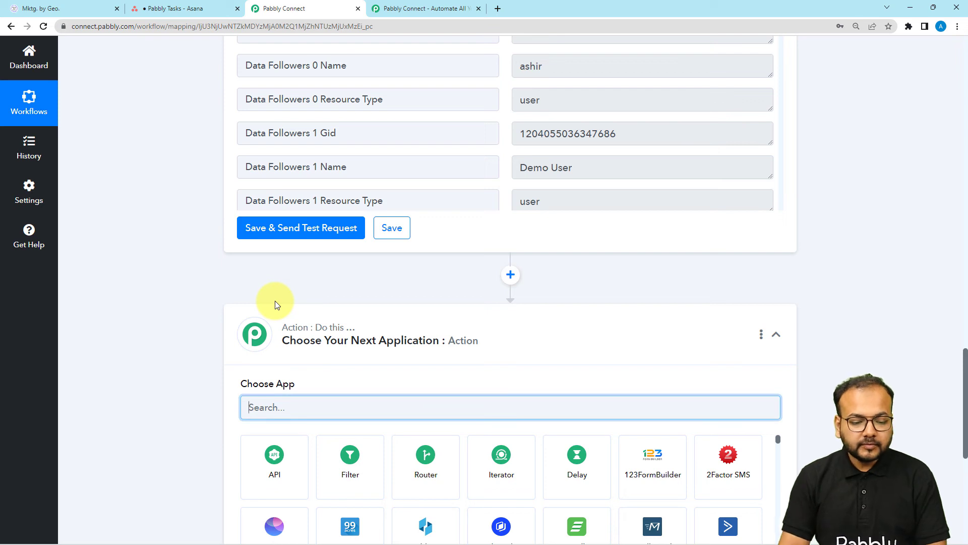
scroll(283, 259, down, 3)
click(283, 260)
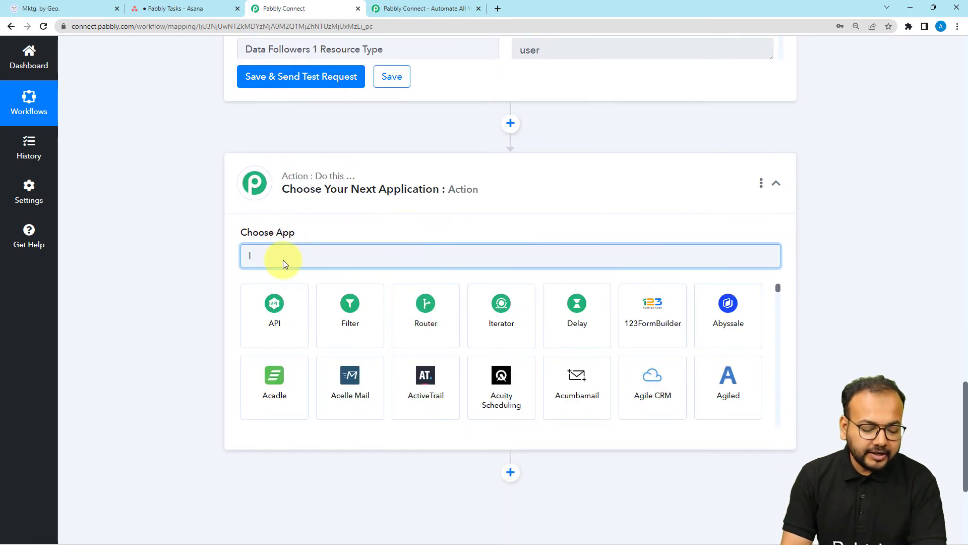
text(lea)
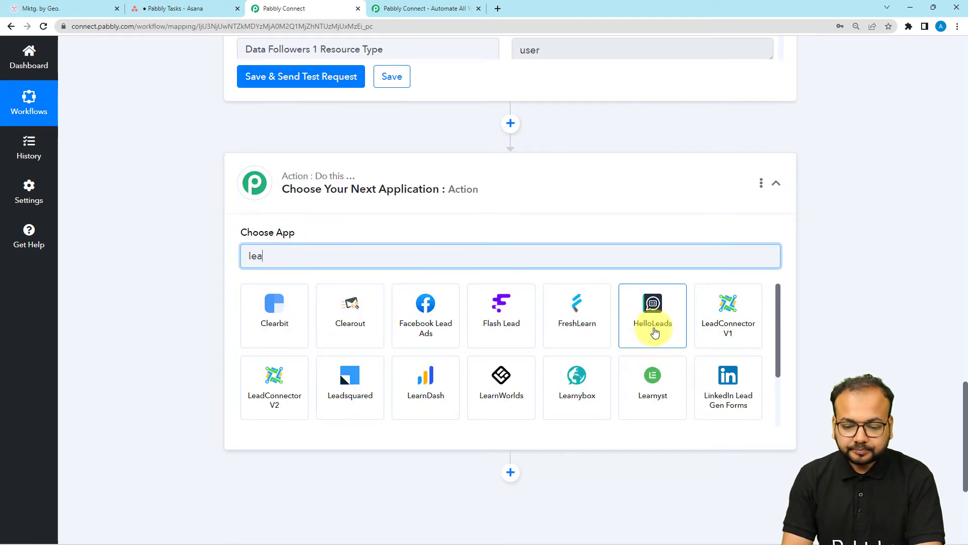
click(274, 398)
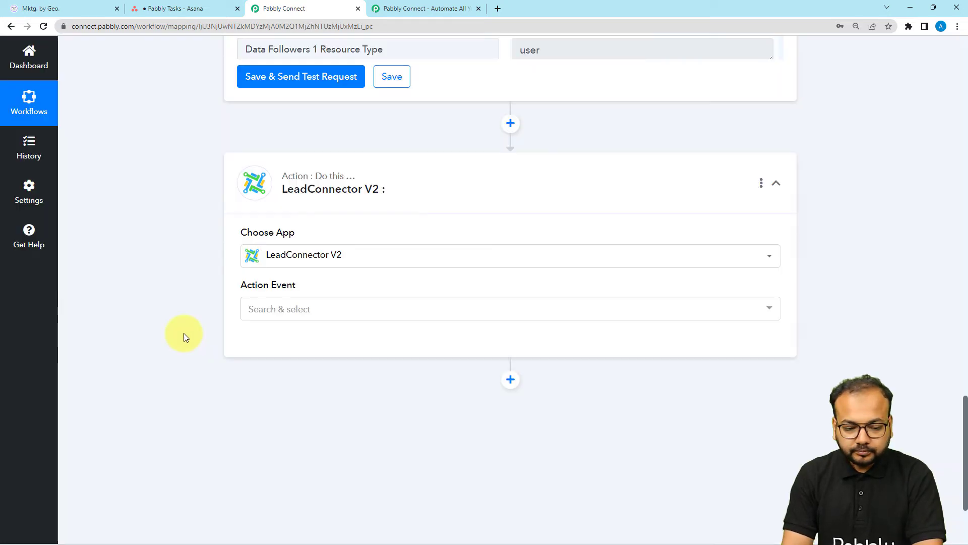
Set the LeadConnector V2 action's event to Create Task.
scroll(183, 332, down, 1)
click(304, 262)
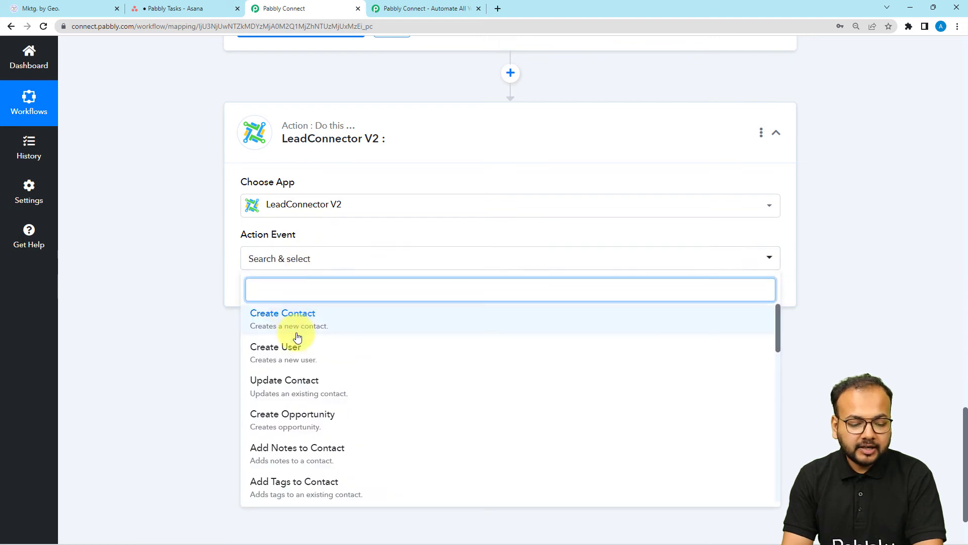
scroll(297, 337, down, 4)
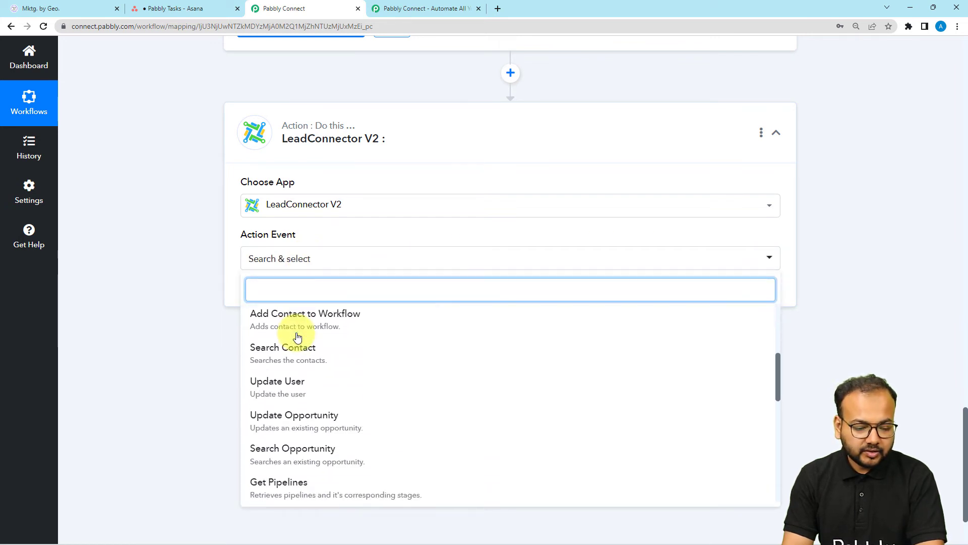
scroll(298, 337, down, 3)
click(281, 449)
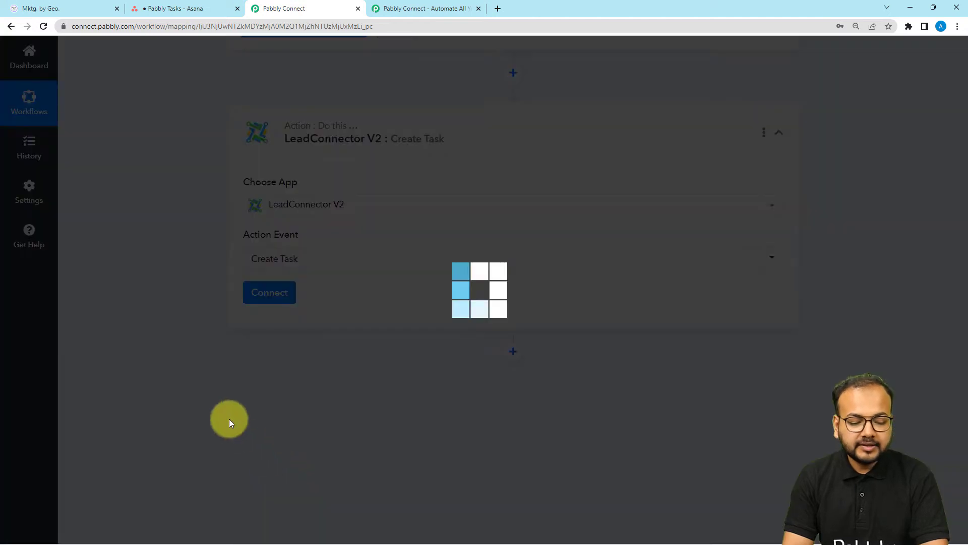
Connect the Create Task action through a new LeadConnector V2 connection, choosing the BioCrystal Bedding sub-account.
click(261, 298)
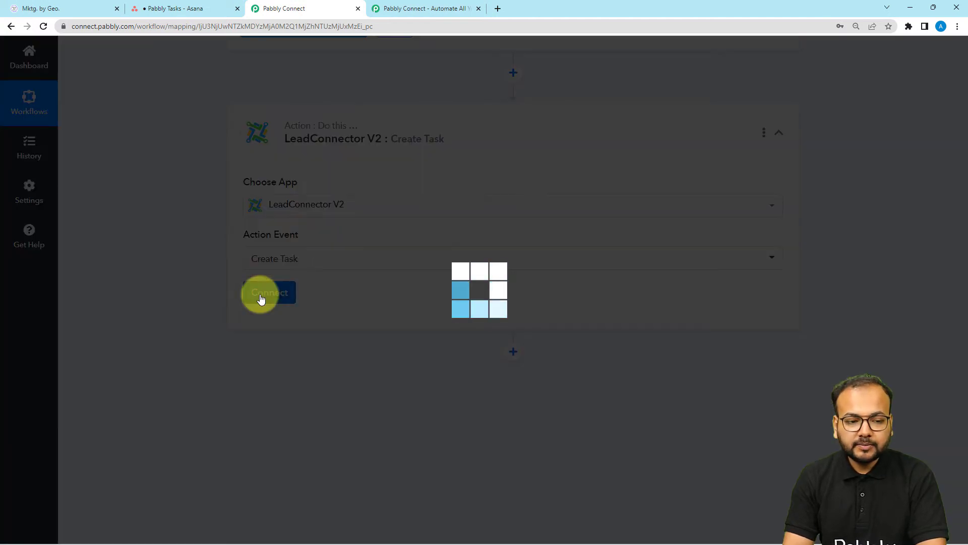
click(446, 160)
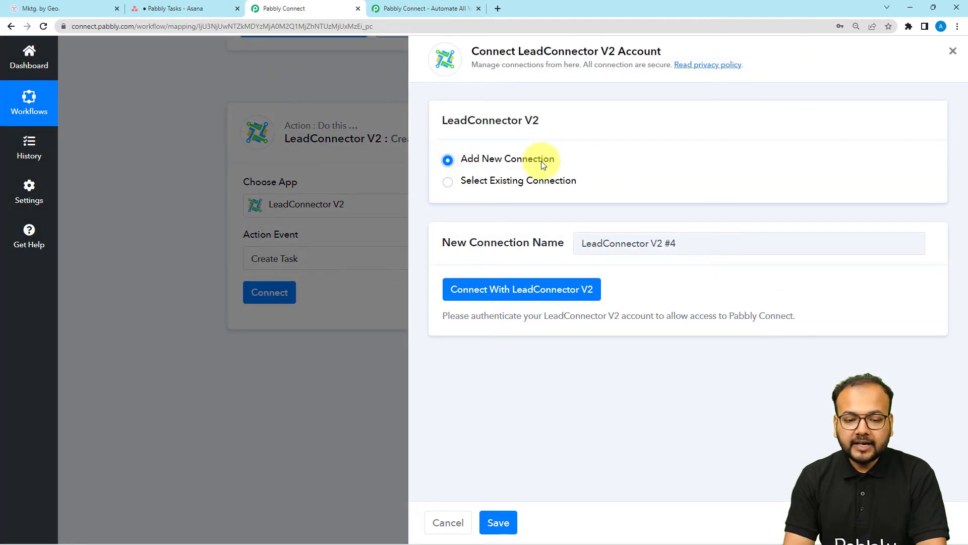
click(485, 291)
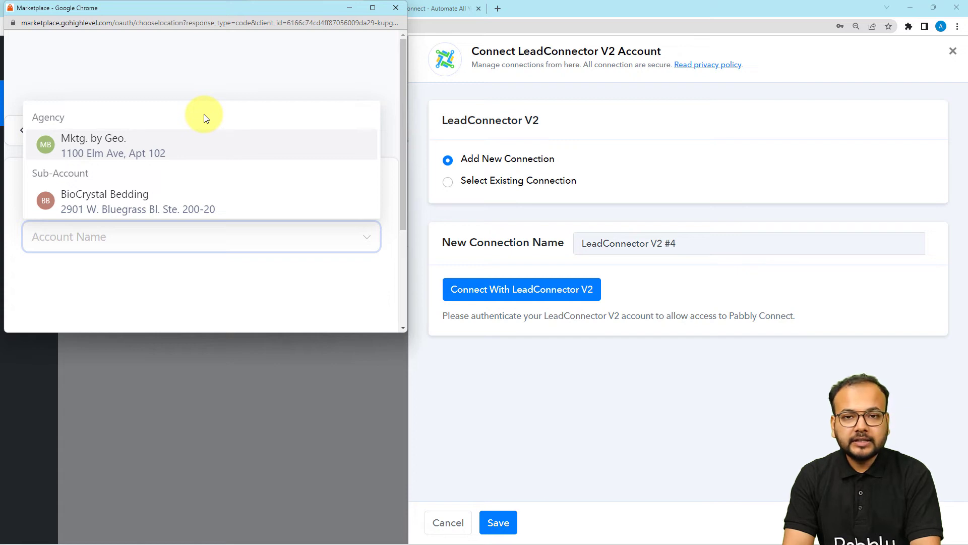
click(137, 199)
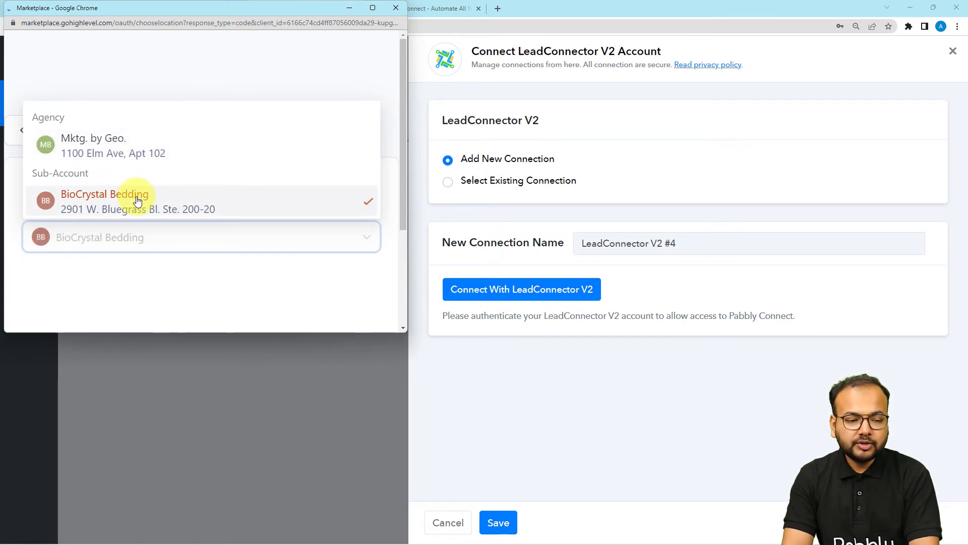
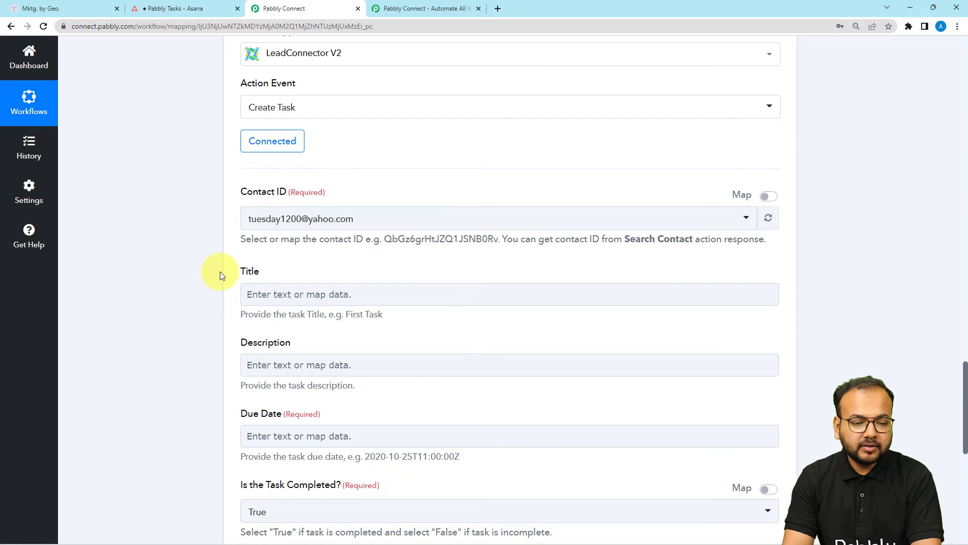
Map the LeadConnector task's Title to the Data Name value from the Asana Get a Task action.
scroll(220, 274, up, 1)
scroll(220, 275, down, 3)
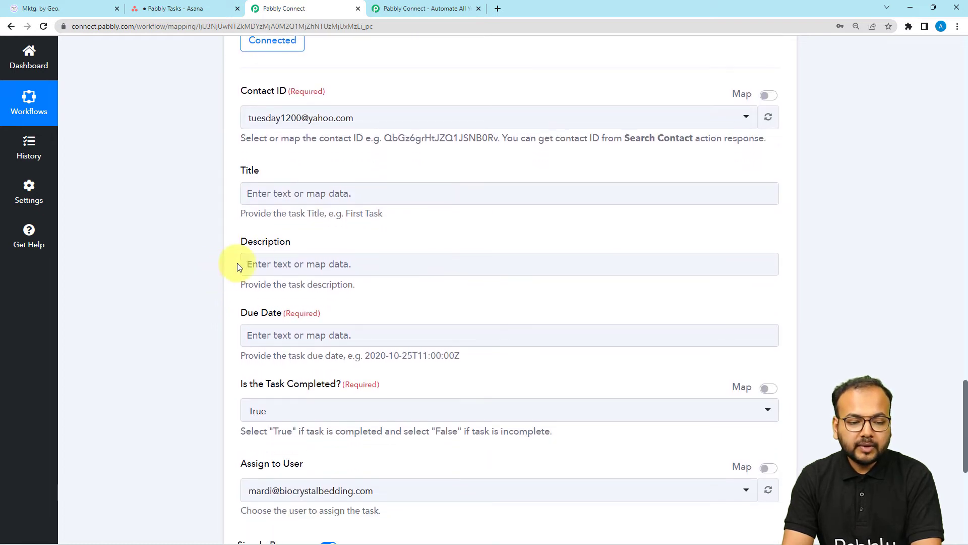
click(285, 193)
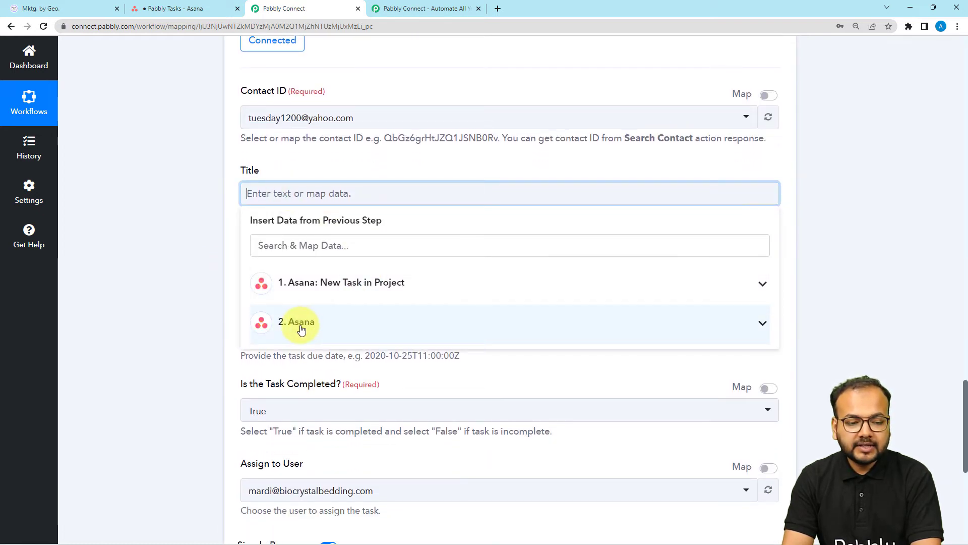
click(301, 323)
scroll(361, 432, down, 5)
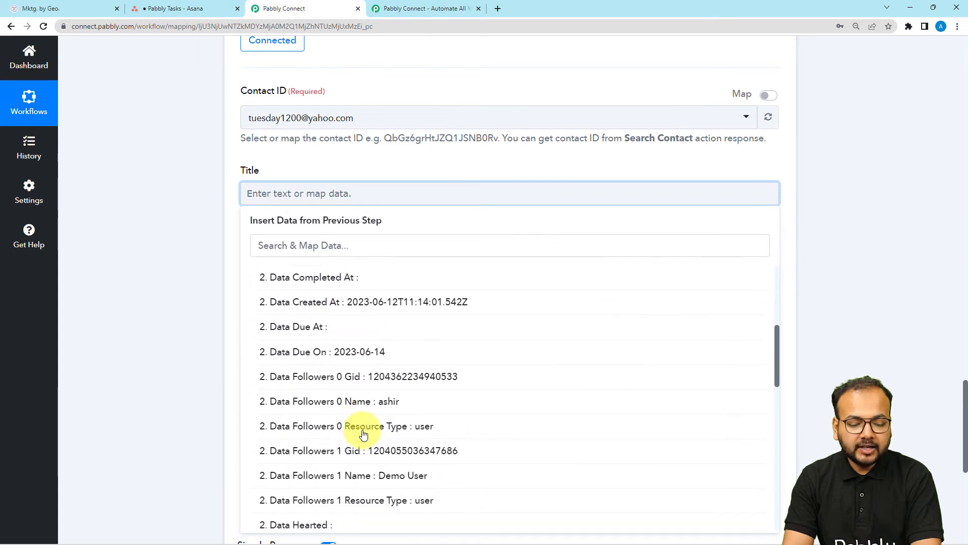
scroll(363, 435, down, 6)
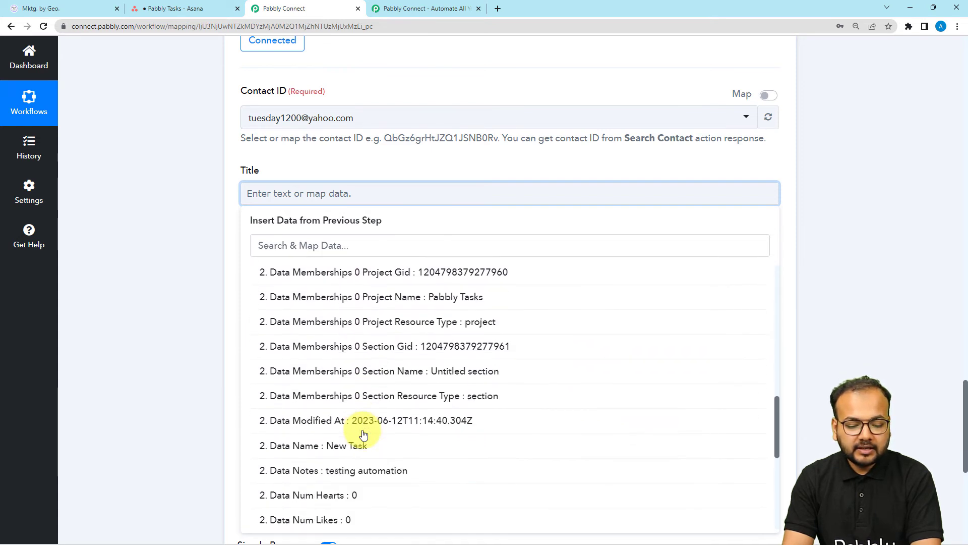
scroll(363, 435, down, 2)
click(356, 399)
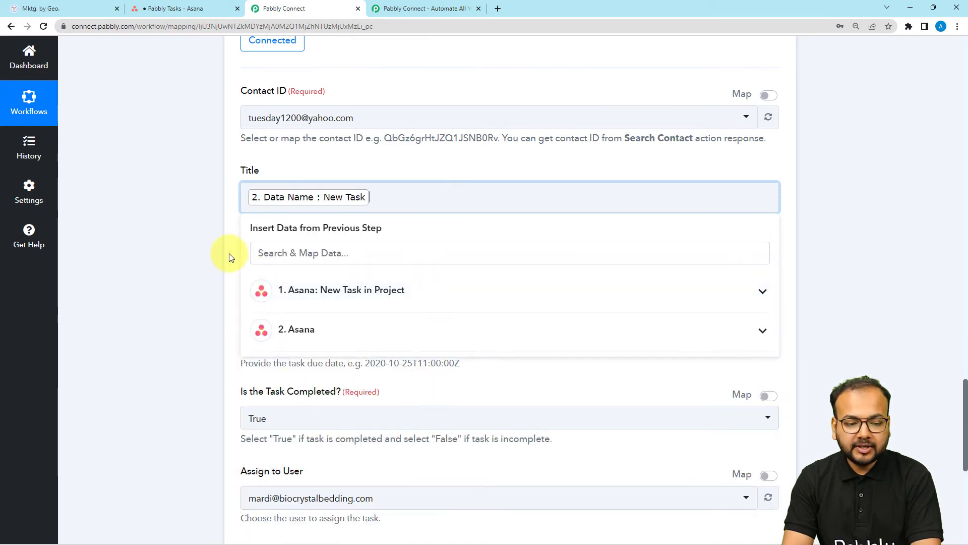
click(226, 252)
Map the task's Description to the Data Notes value from the Asana Get a Task action.
click(255, 270)
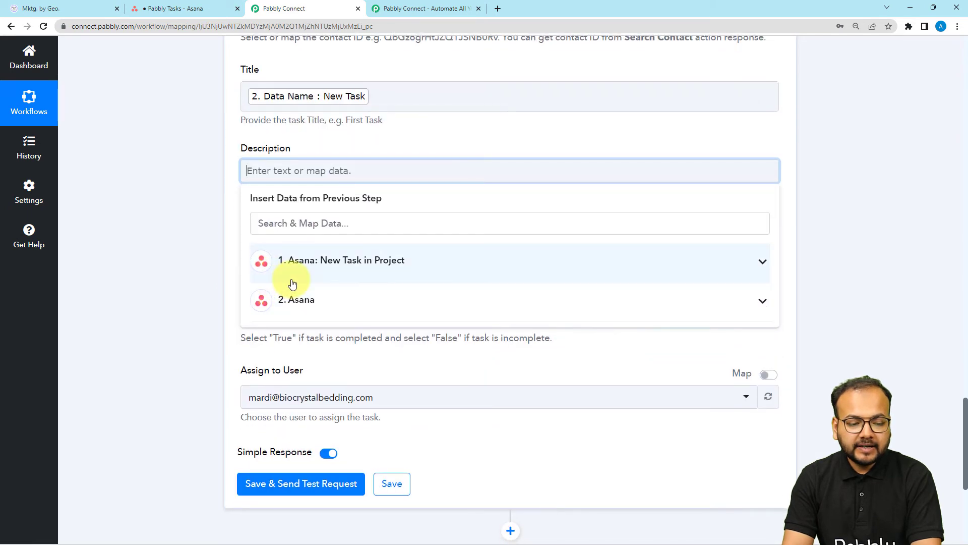
click(296, 315)
scroll(359, 523, down, 3)
scroll(359, 523, down, 10)
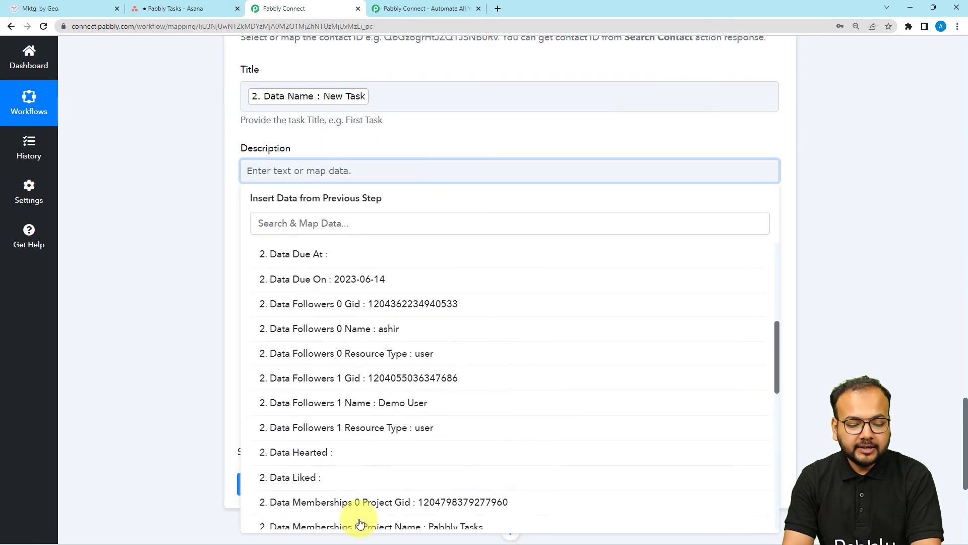
scroll(361, 454, down, 3)
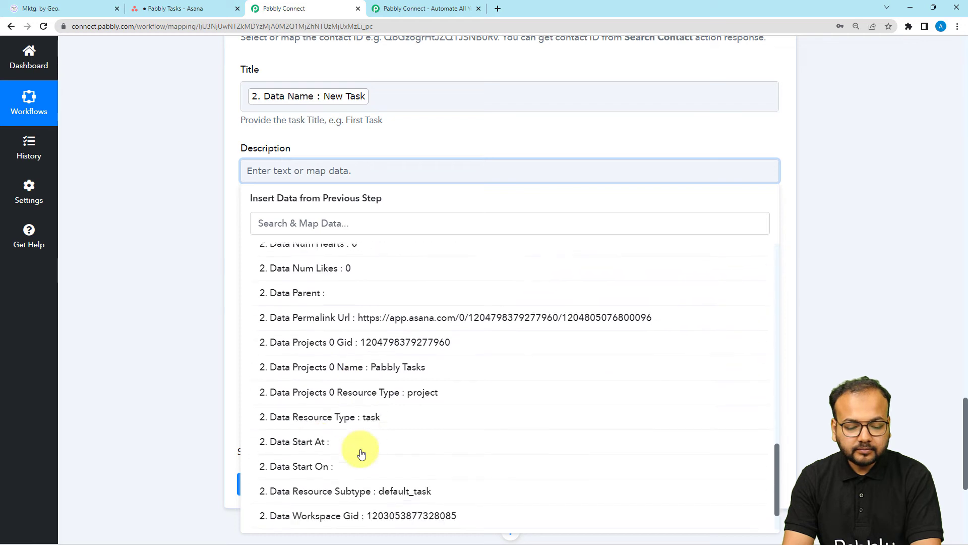
scroll(356, 444, up, 5)
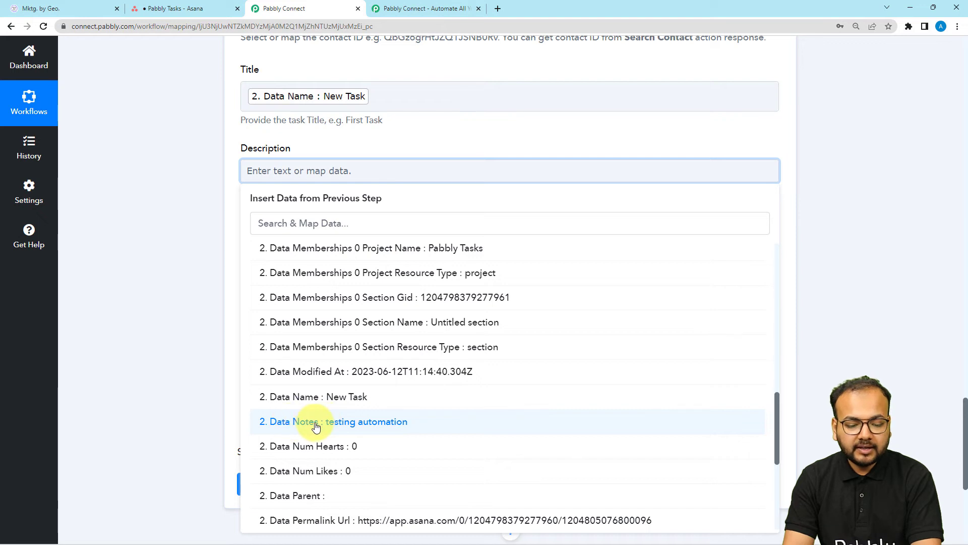
click(315, 426)
click(216, 331)
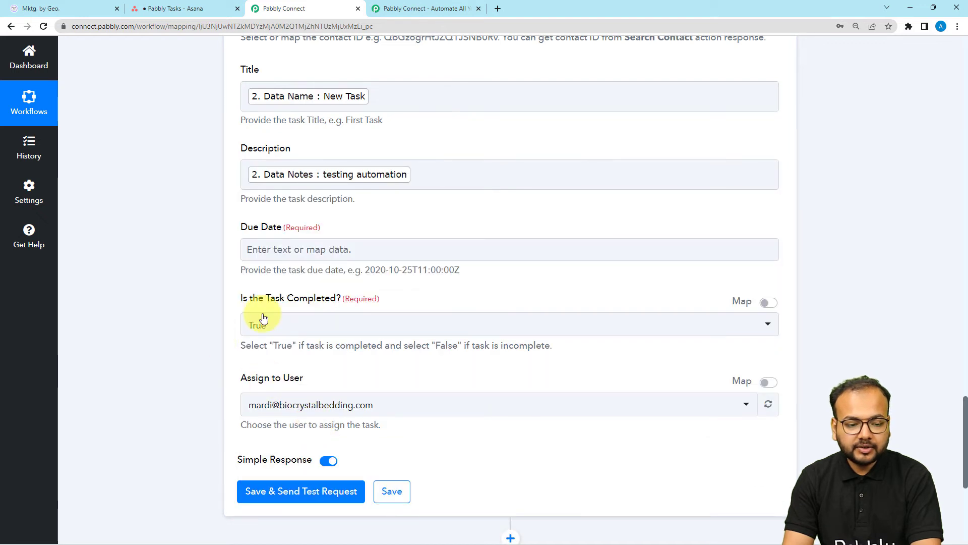
Map the required Due Date to the Data Due On value from the Asana Get a Task action.
click(292, 252)
click(278, 378)
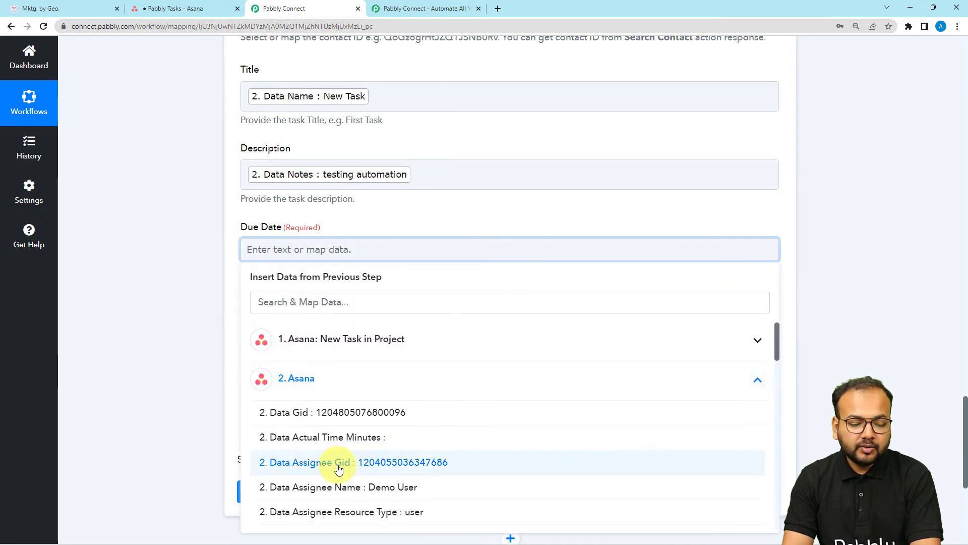
scroll(339, 469, down, 3)
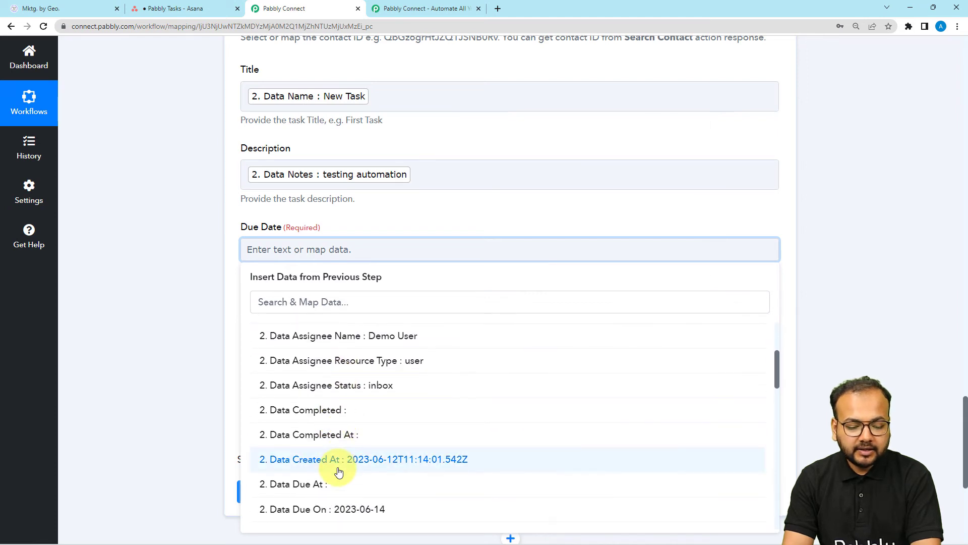
click(338, 509)
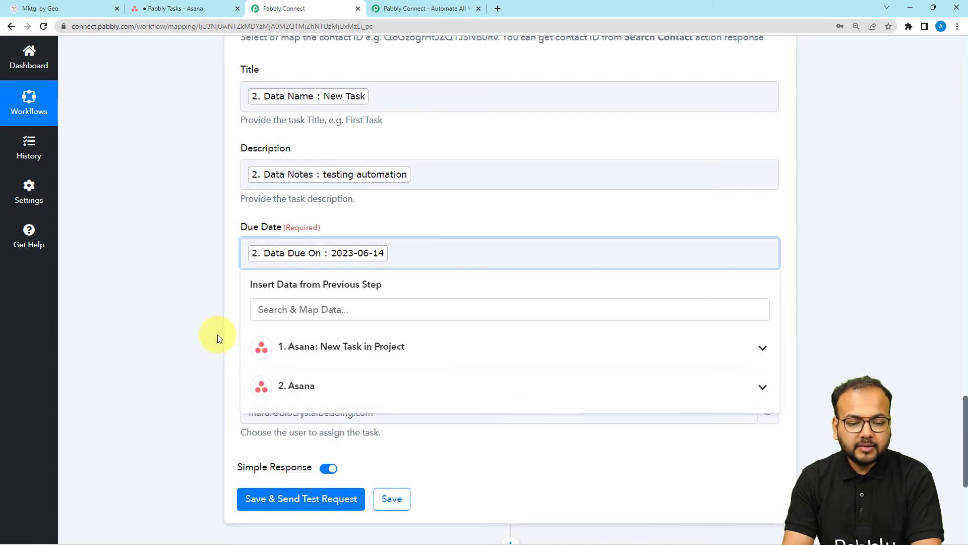
Append the time suffix T00:00:00Z directly after the mapped Data Due On value in the task's Due Date.
click(218, 337)
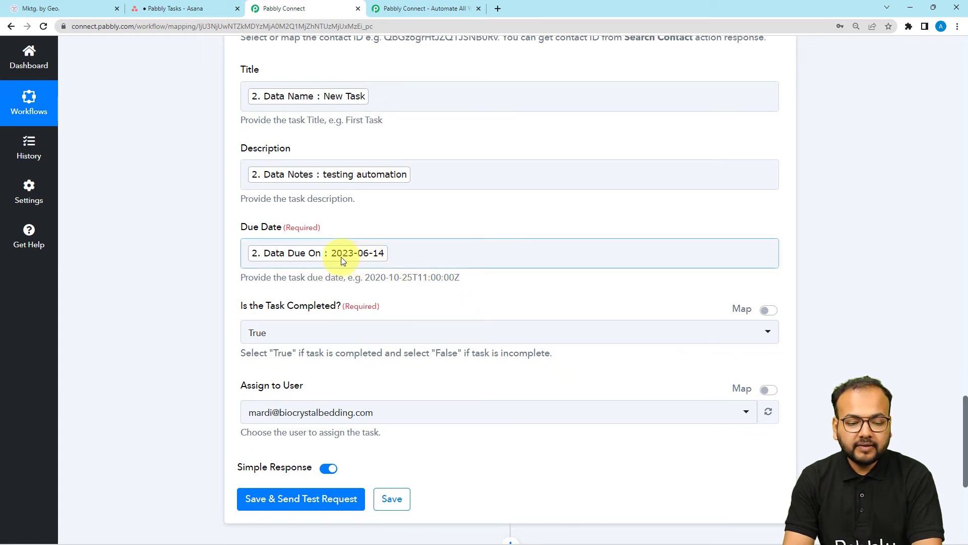
click(404, 261)
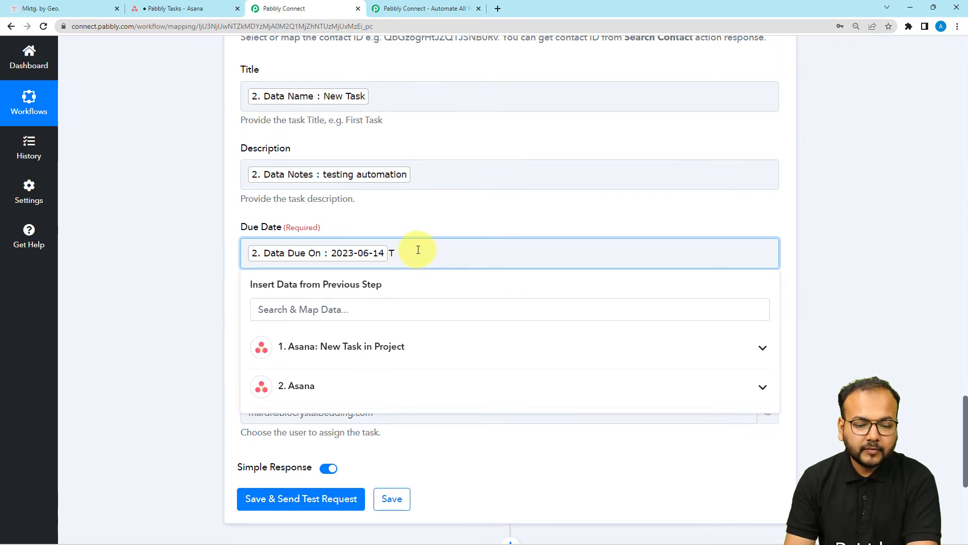
click(417, 208)
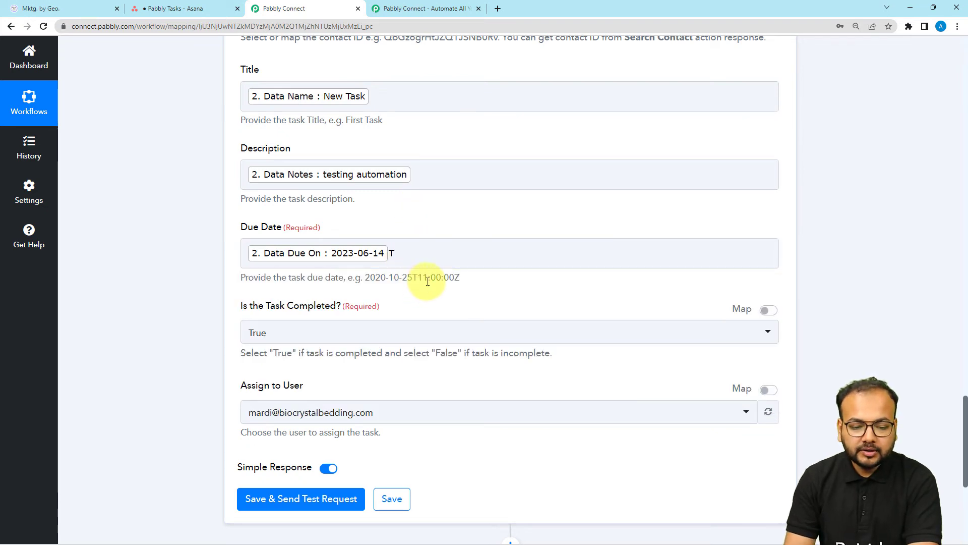
click(399, 251)
click(398, 251)
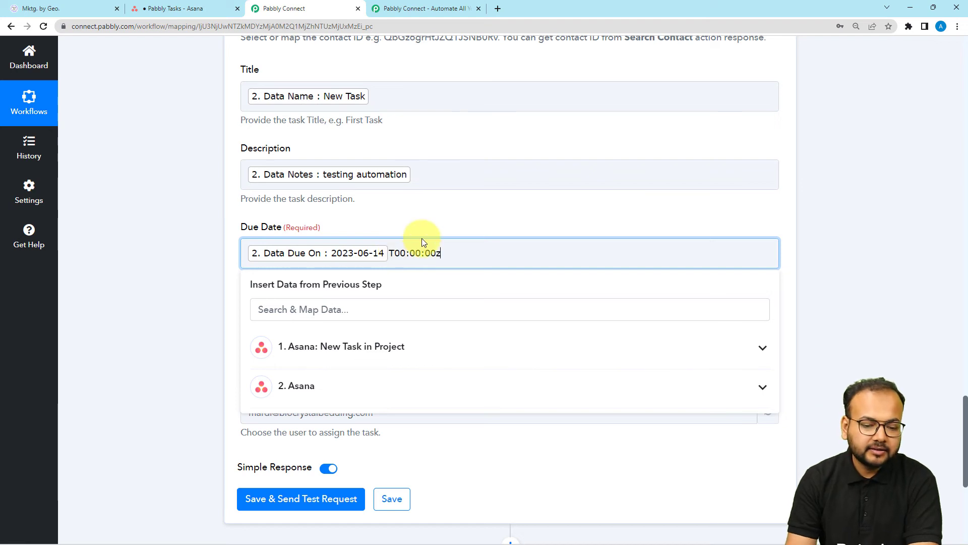
text(00:00:00z)
click(432, 216)
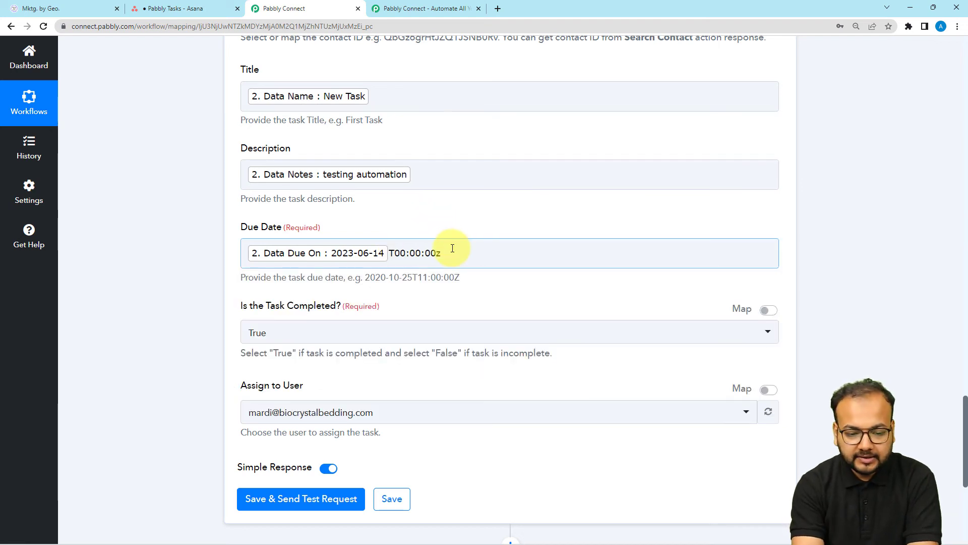
click(452, 248)
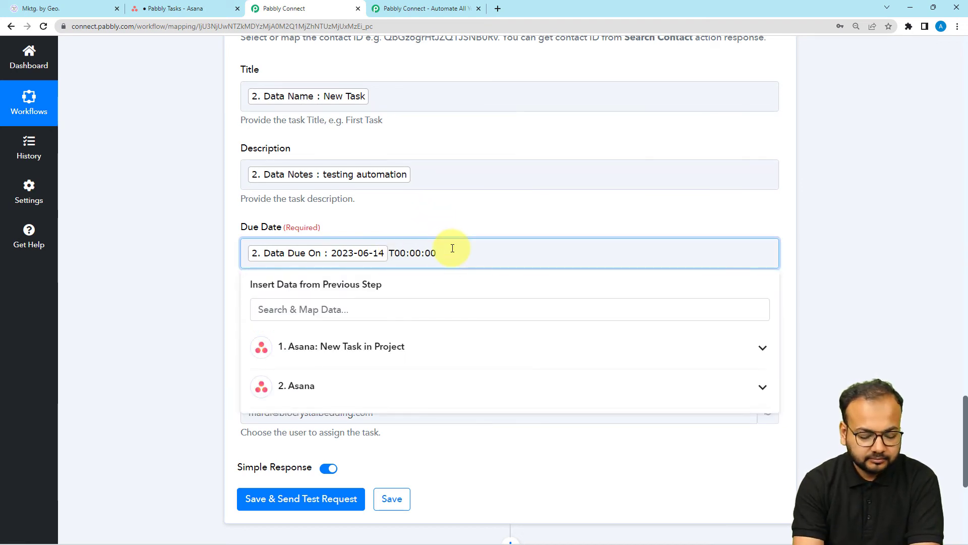
click(455, 204)
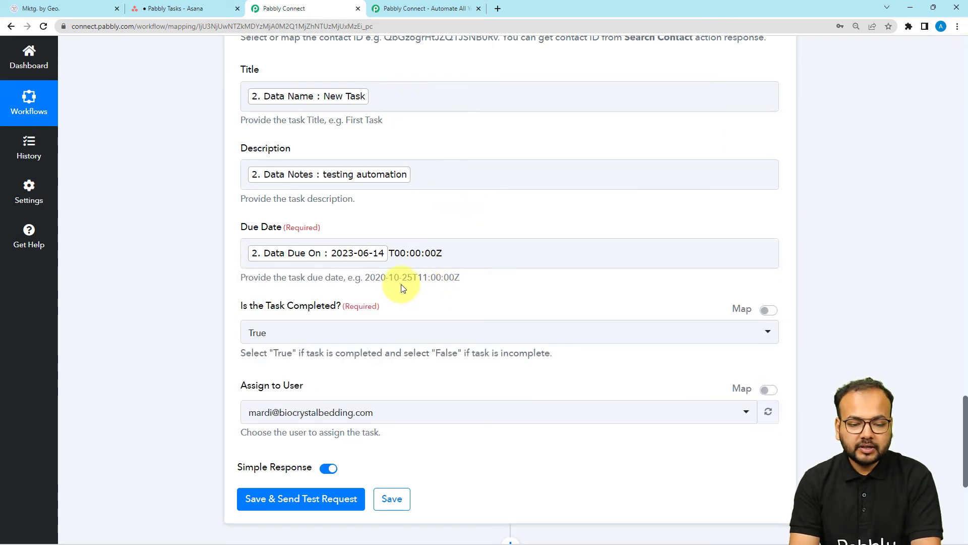
Mark the LeadConnector task as not completed (False) and assign it to the Pabbly support user.
scroll(272, 294, down, 1)
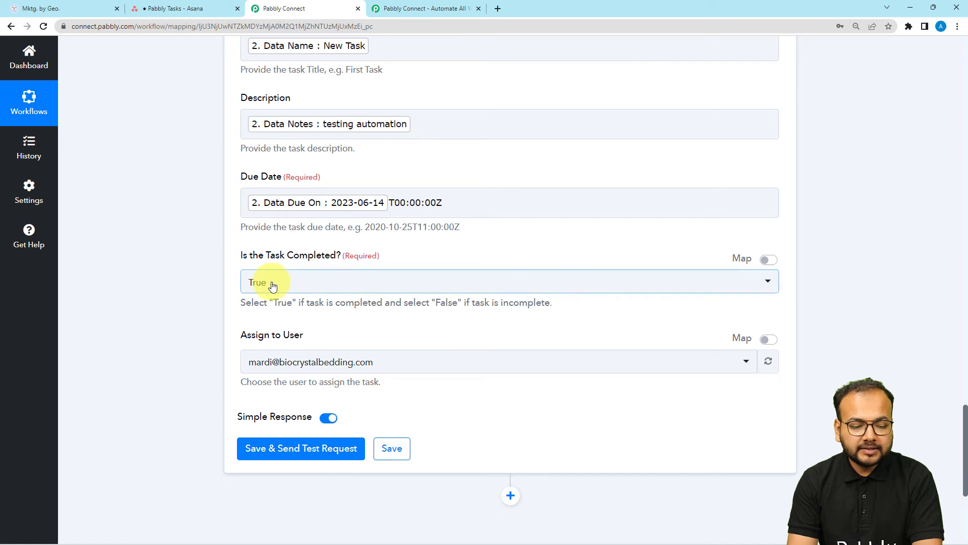
click(273, 286)
click(286, 364)
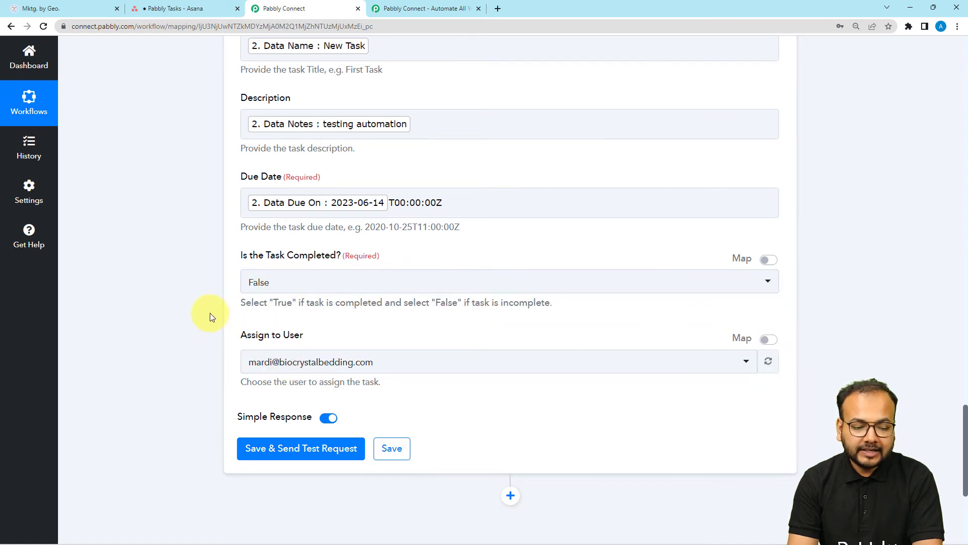
click(288, 365)
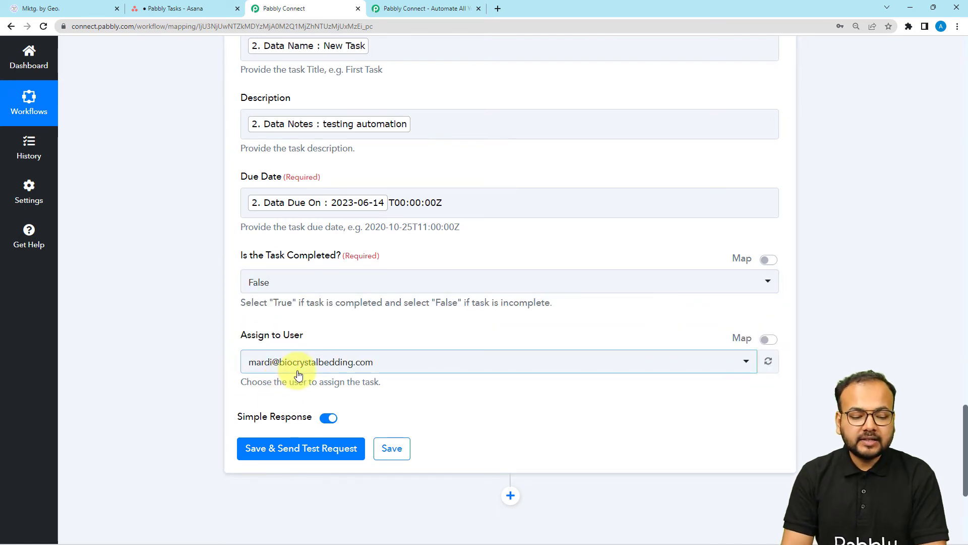
click(292, 439)
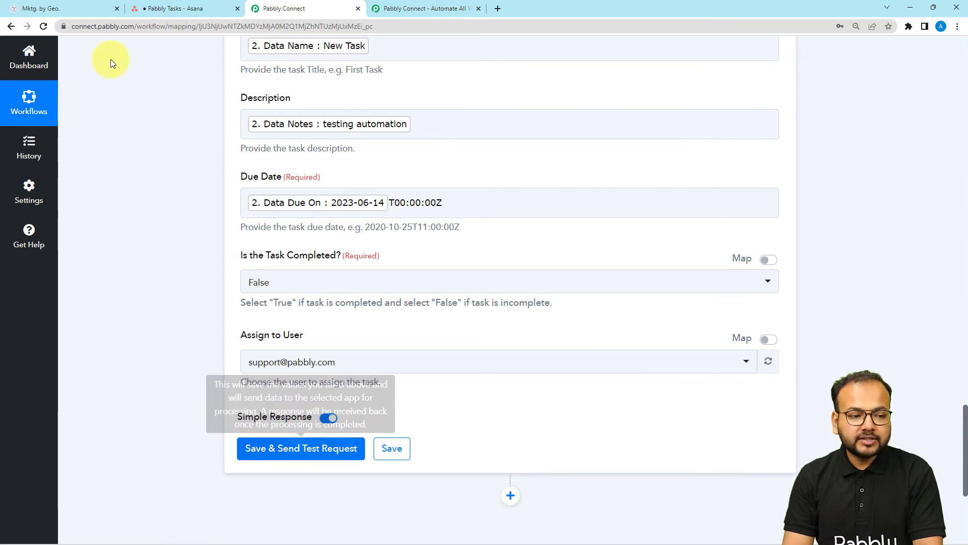
Switch to the LeadConnector dashboard, examine the tasks already in its Tasks list, and return to the Pabbly Connect workflow.
click(96, 9)
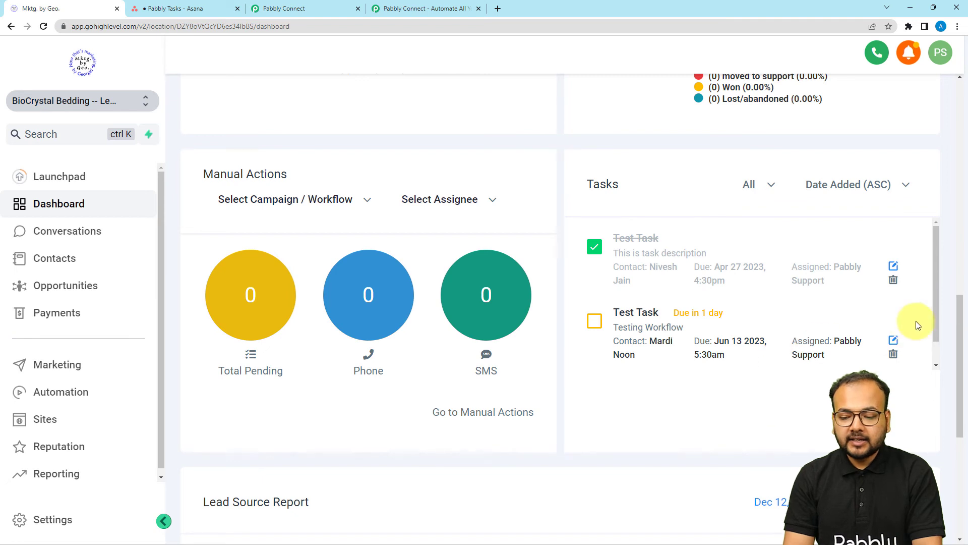
scroll(933, 299, down, 1)
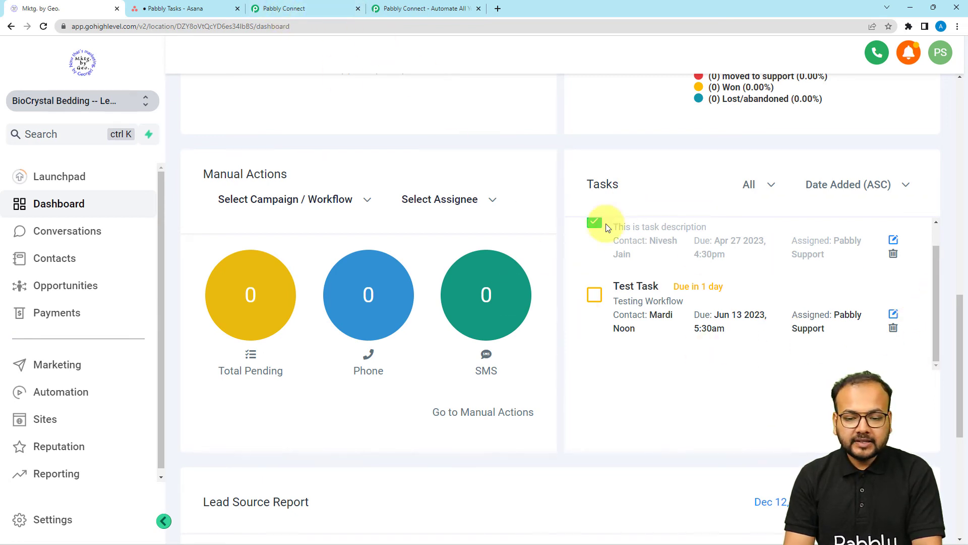
click(276, 9)
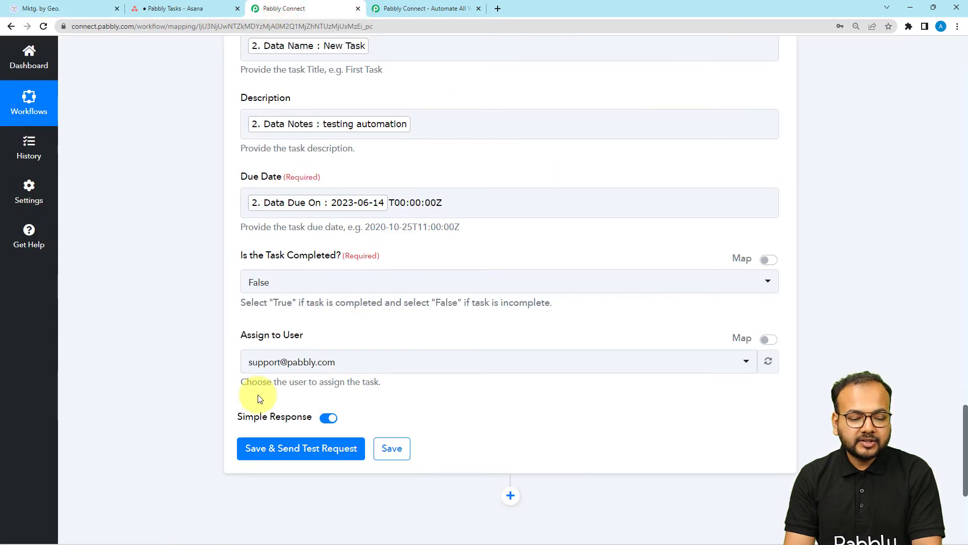
Save the Create Task action and send its test request, then reload the LeadConnector dashboard to check the Tasks list.
click(259, 457)
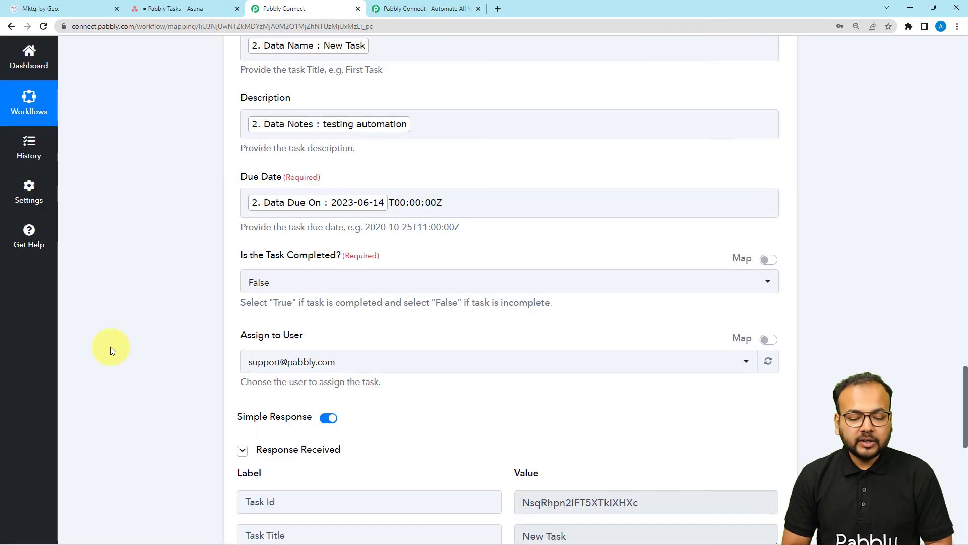
scroll(111, 368, down, 4)
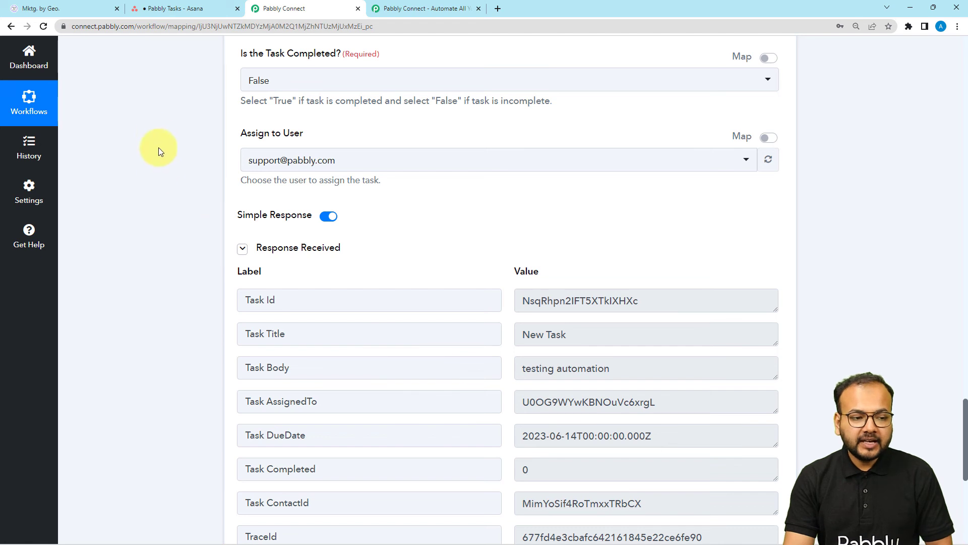
click(67, 12)
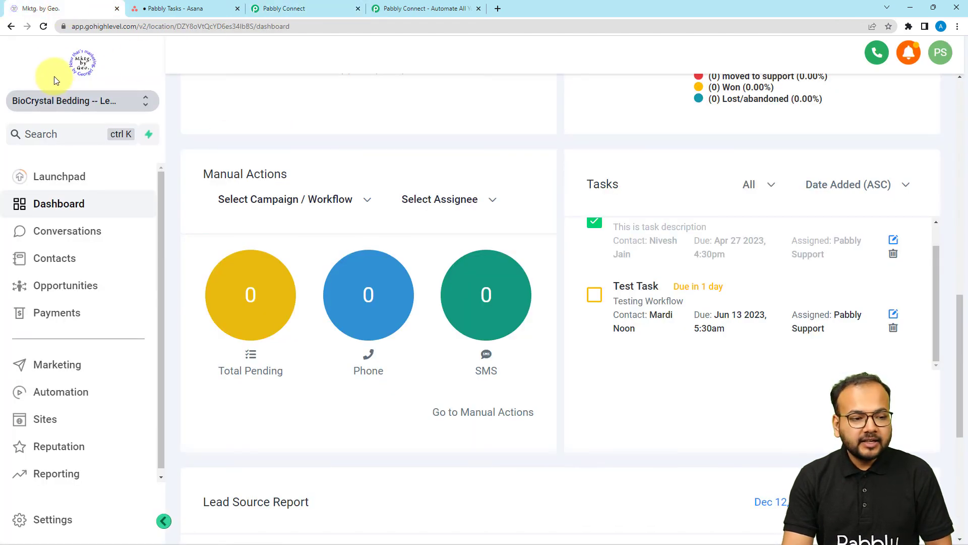
click(44, 27)
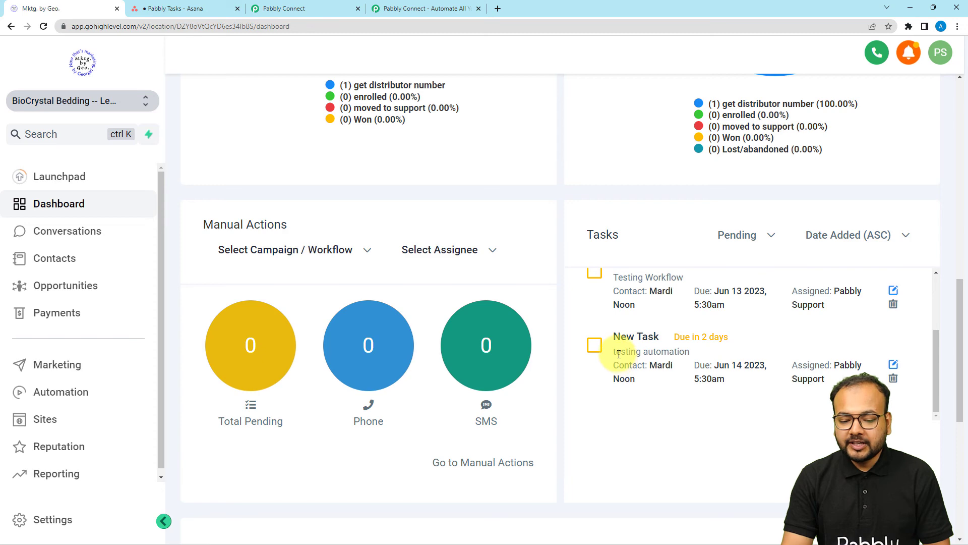
Compare the field mappings of the Create Task action in Pabbly Connect with the new task on the LeadConnector dashboard.
click(267, 8)
scroll(261, 157, up, 3)
scroll(261, 158, up, 2)
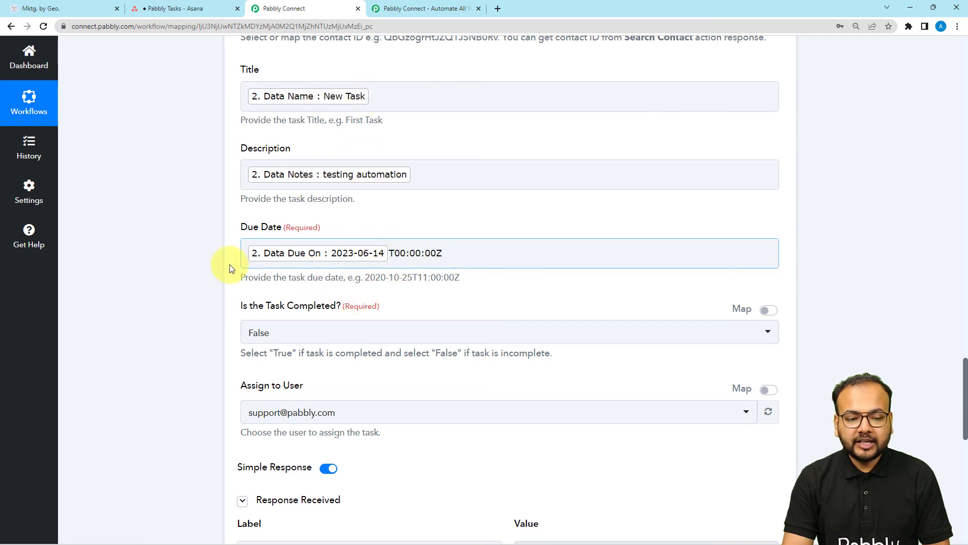
scroll(226, 265, up, 2)
click(93, 7)
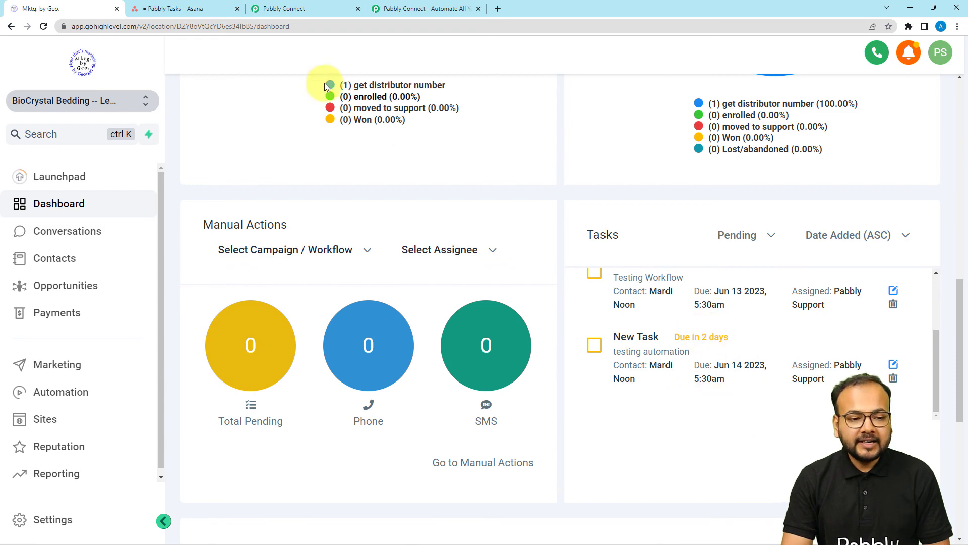
Return to the Pabbly Connect workflow and collapse the New Task in Project, Get a Task and Create Task steps.
click(284, 8)
scroll(965, 50, up, 6)
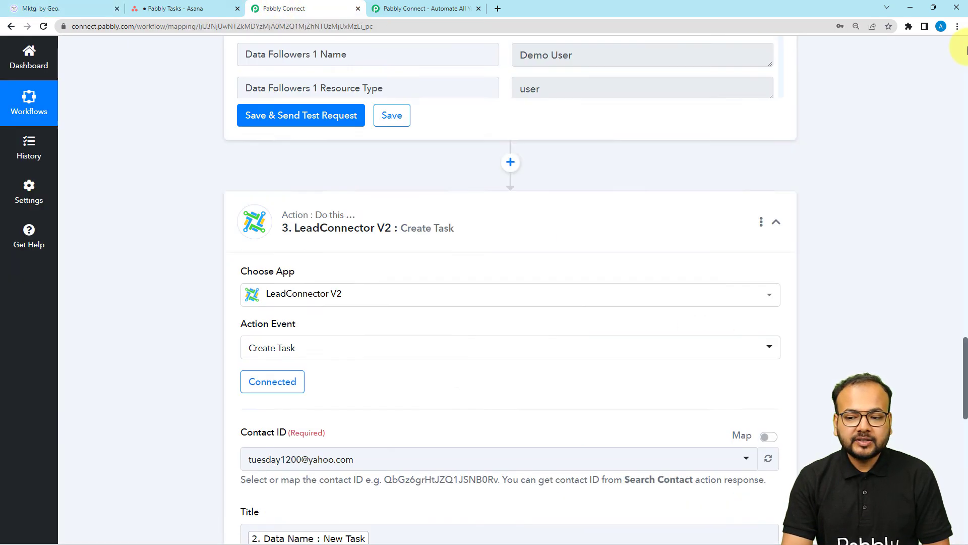
scroll(966, 51, up, 10)
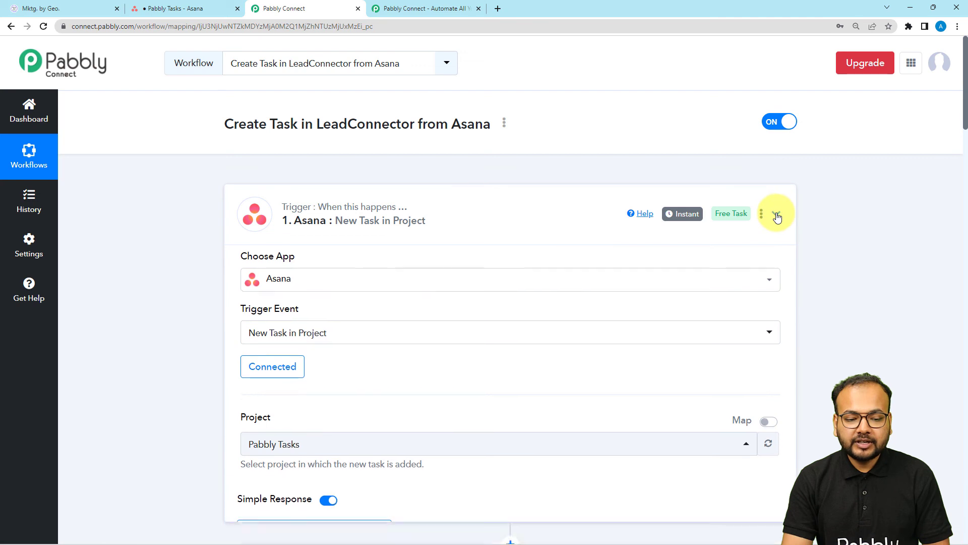
click(775, 216)
click(578, 331)
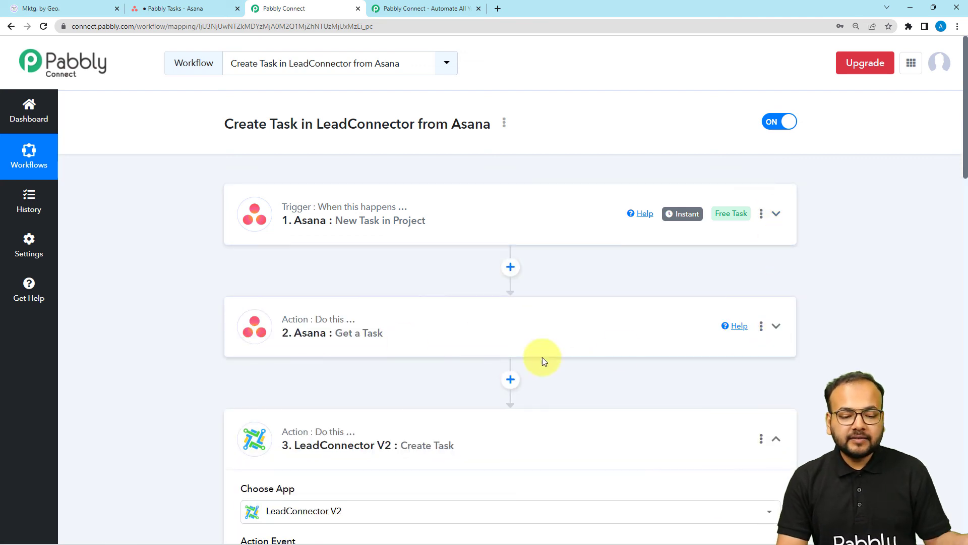
click(775, 439)
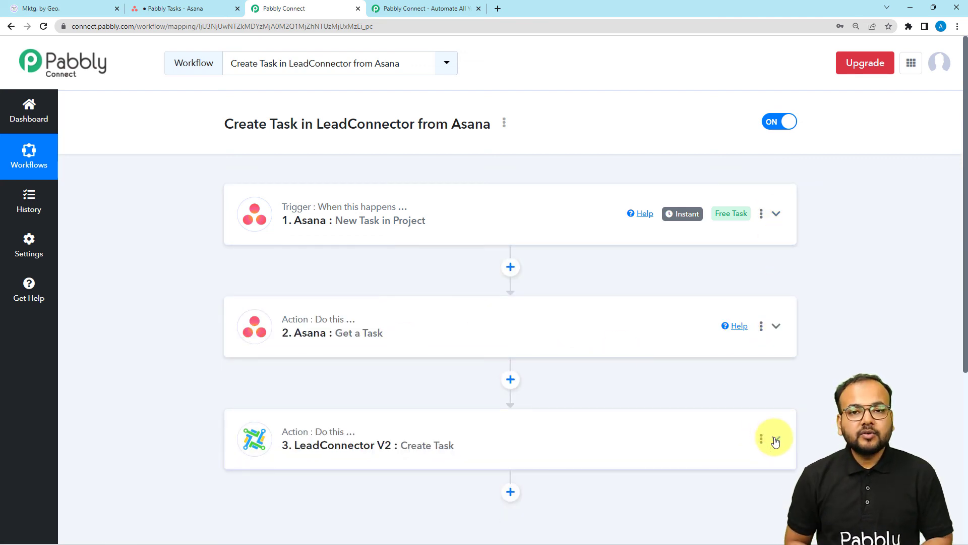